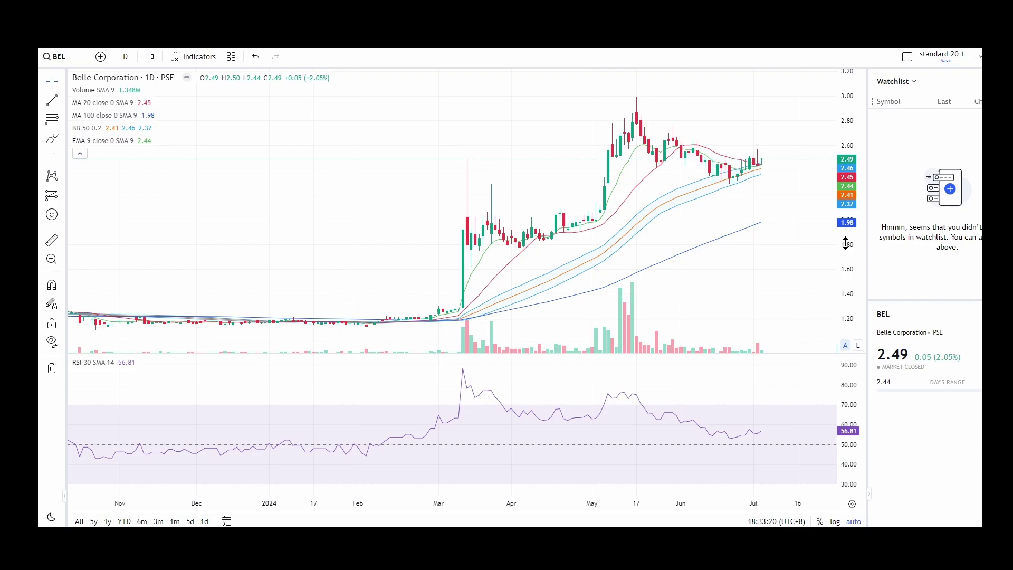
Step: Pan and zoom the daily chart to bring the recent May–June candles into view
scroll(728, 219, "up", 2)
left_click_drag(728, 219, 648, 215)
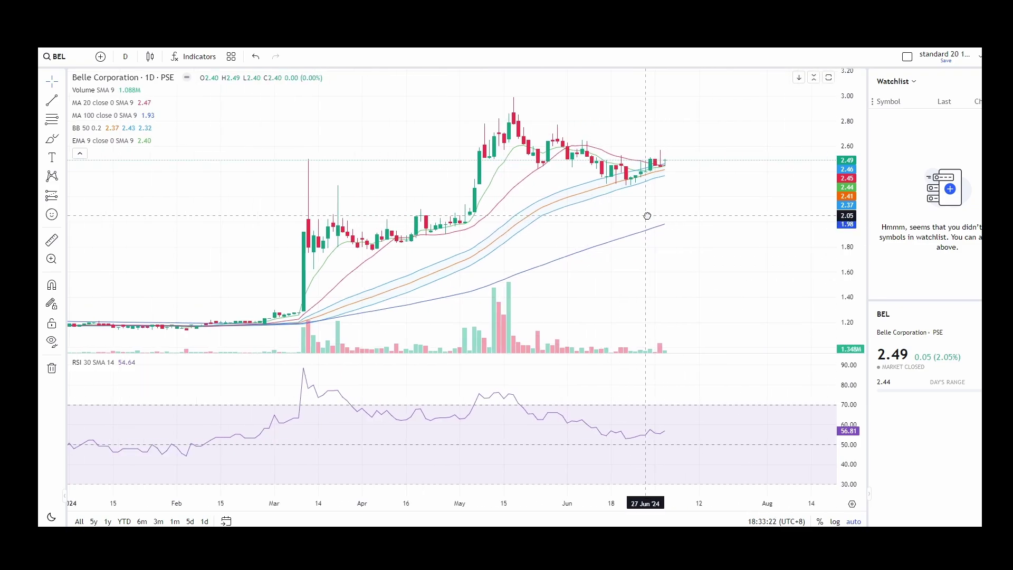
scroll(647, 216, "down", 2)
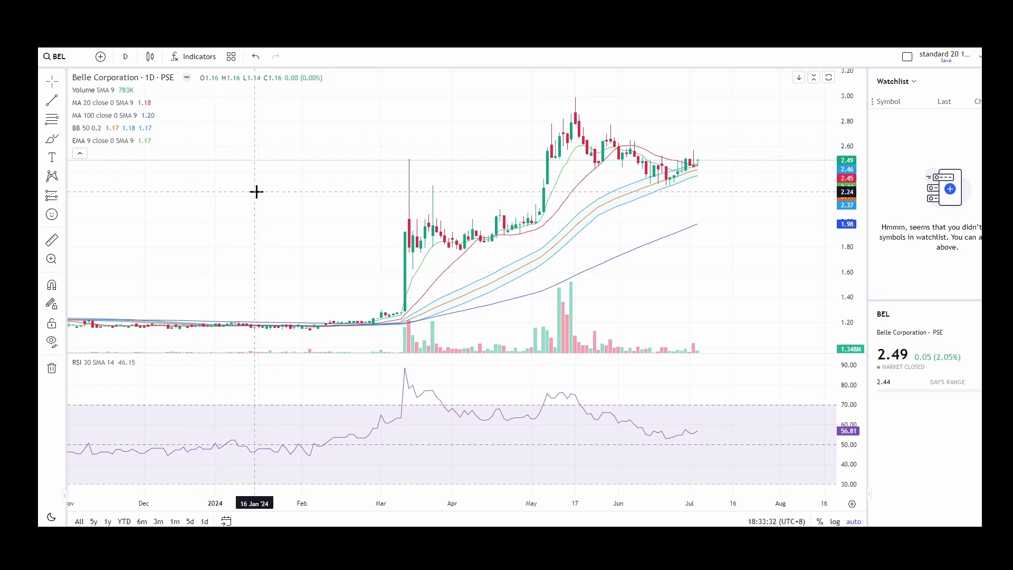
scroll(321, 200, "down", 3)
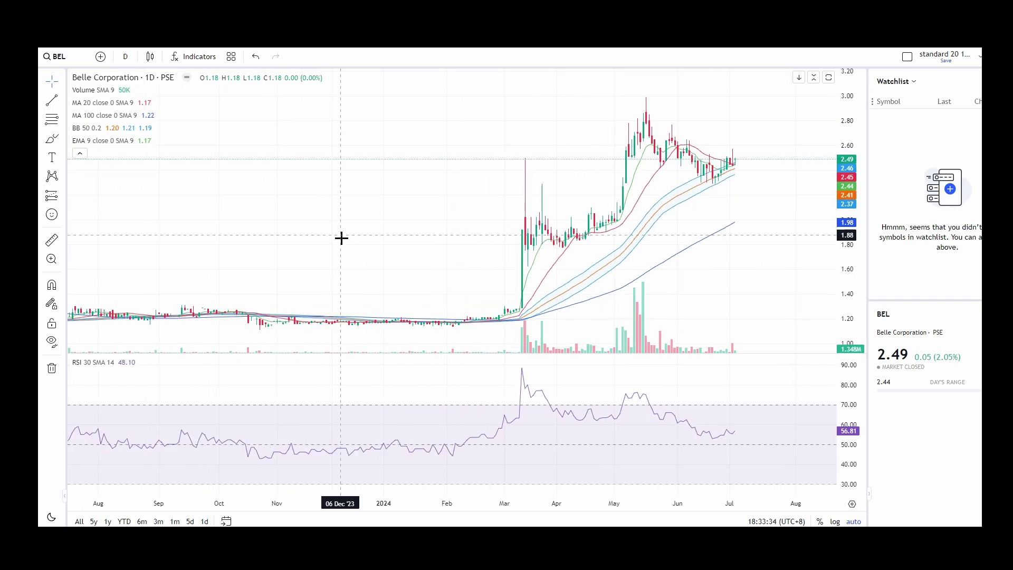
scroll(341, 238, "down", 3)
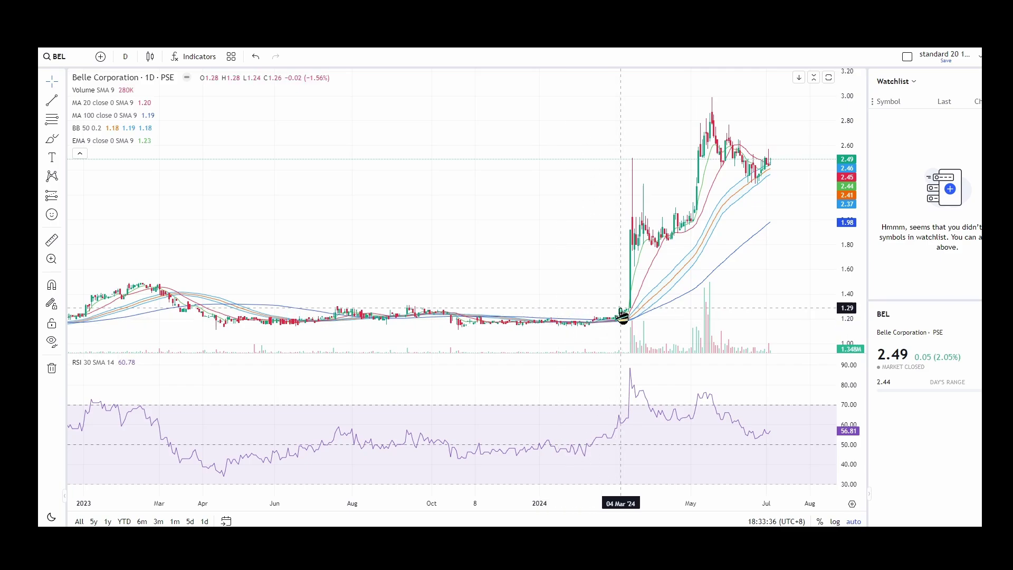
scroll(587, 208, "up", 1)
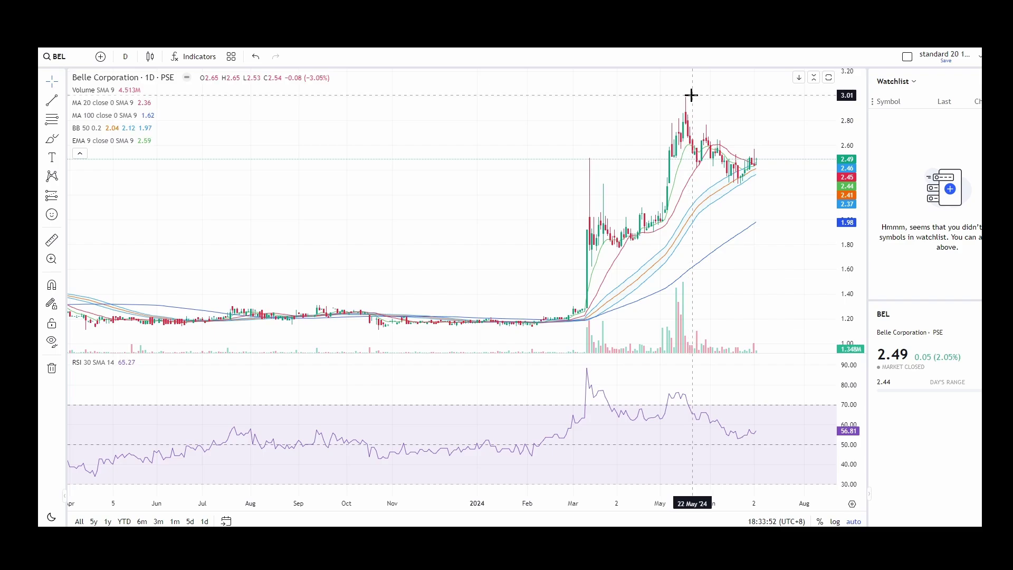
scroll(685, 174, "up", 3)
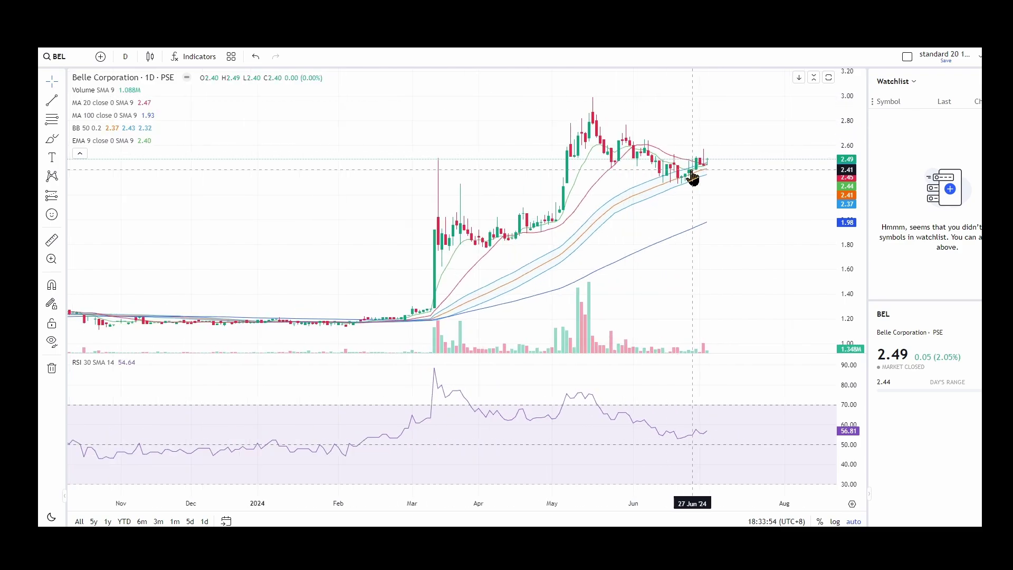
scroll(679, 211, "up", 2)
scroll(680, 212, "down", 2)
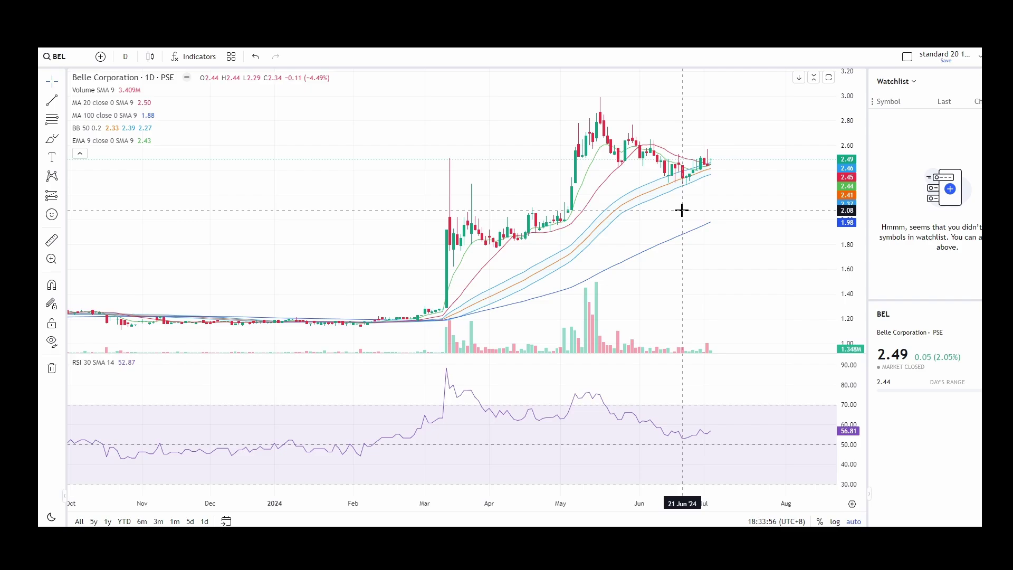
left_click_drag(726, 199, 705, 219)
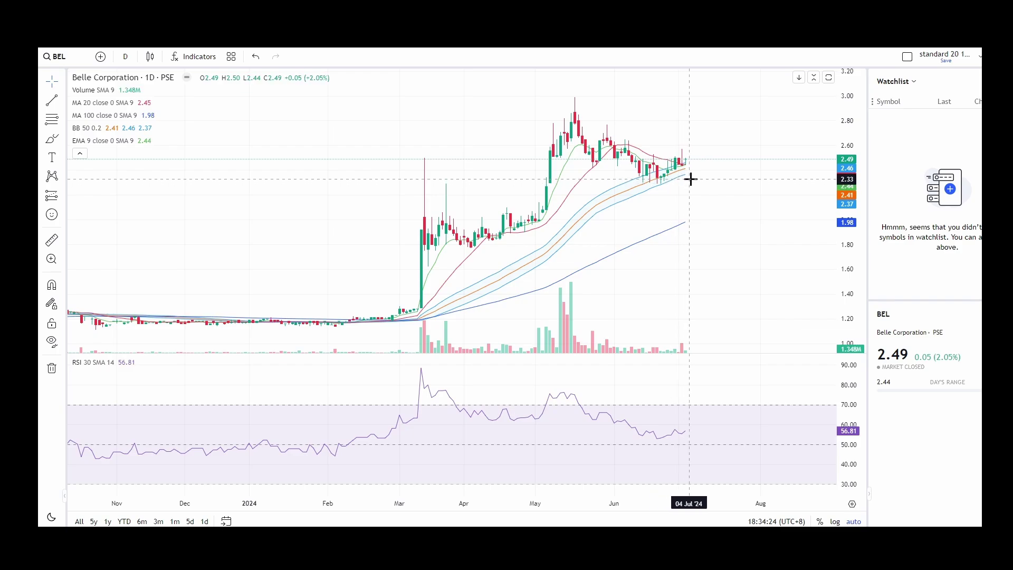
scroll(702, 198, "up", 4)
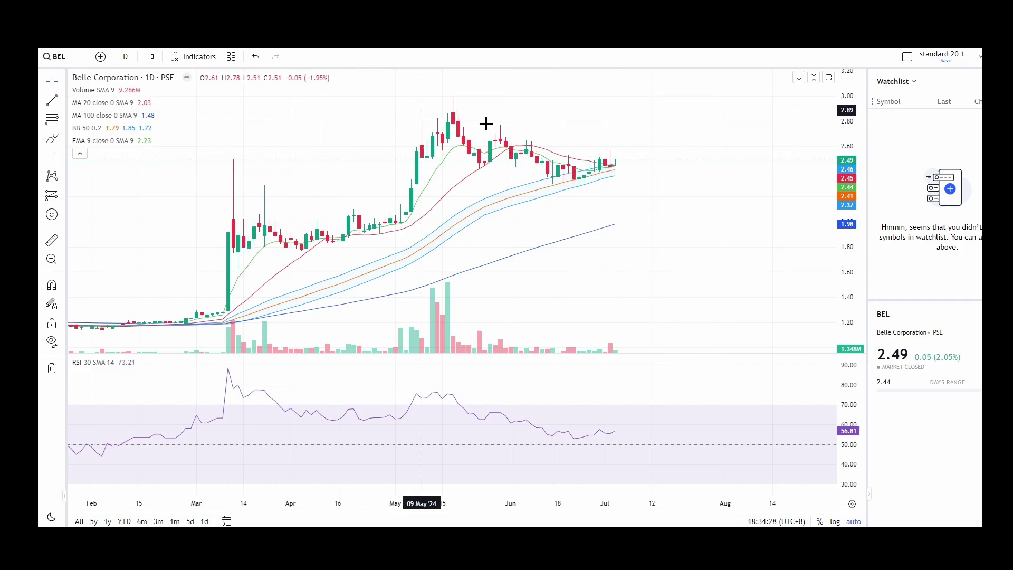
Step: Draw a Fibonacci retracement from the May high at 2.99 down to the June low
left_click(51, 120)
left_click(447, 97)
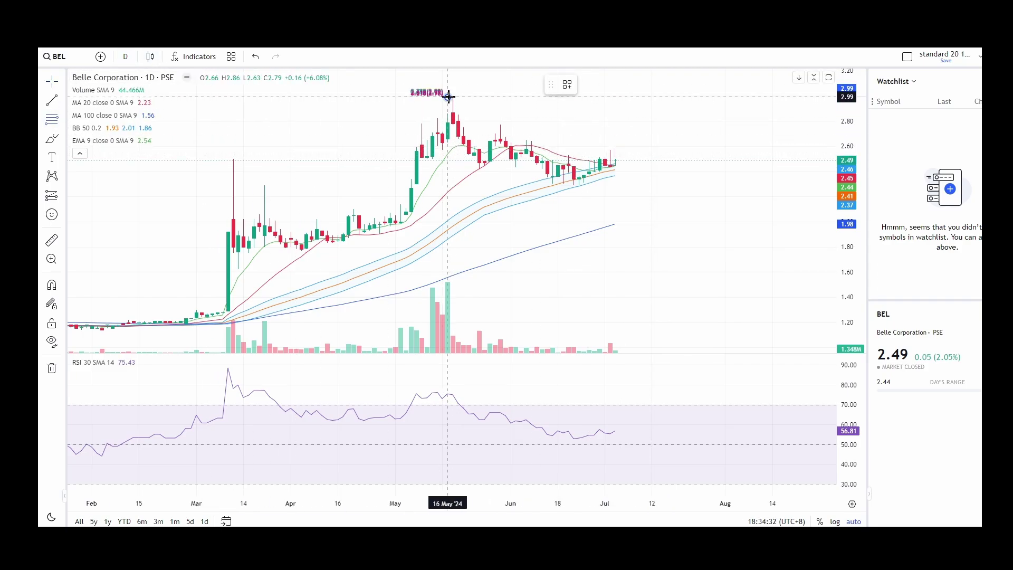
left_click(658, 184)
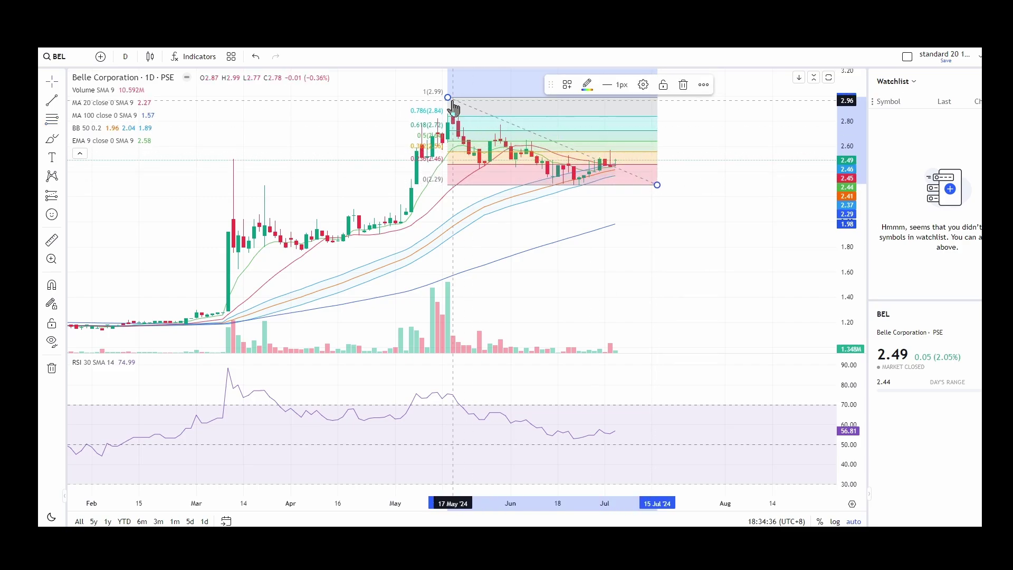
left_click_drag(651, 186, 529, 172)
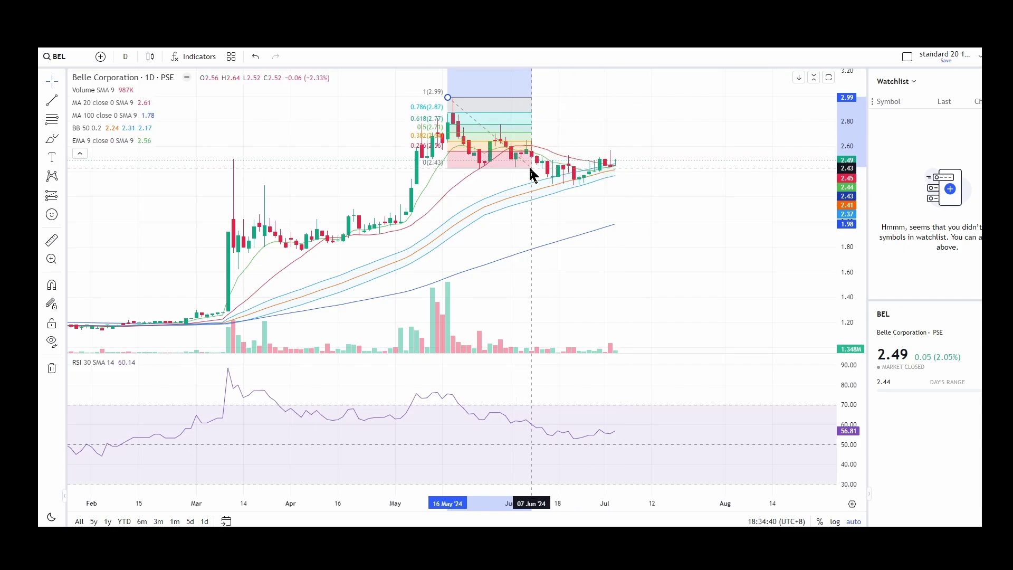
Step: Recentre the chart on the retracement and move its top anchor back to 10 May
scroll(454, 201, "up", 3)
left_click_drag(454, 201, 666, 272)
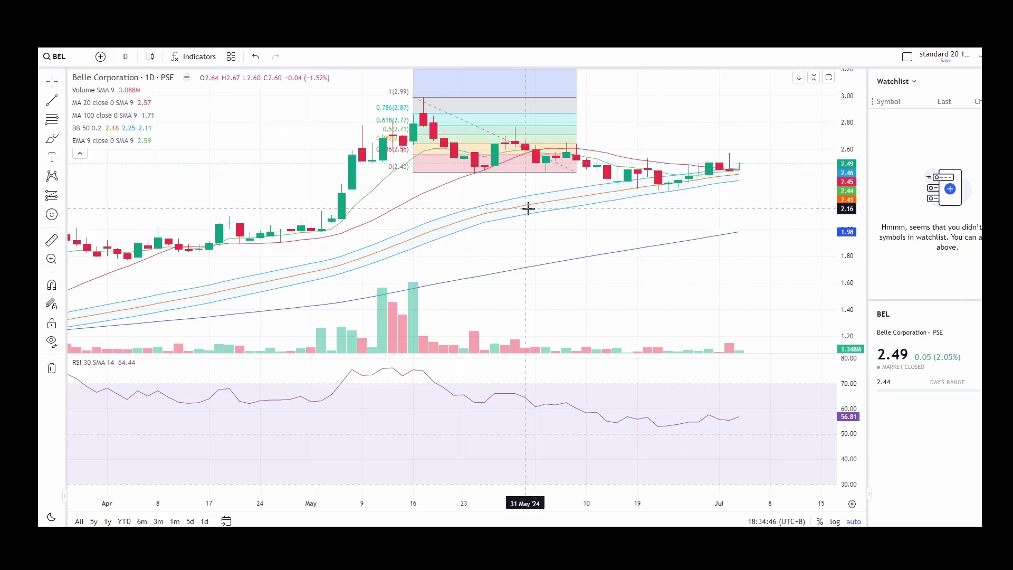
scroll(526, 216, "up", 2)
left_click_drag(501, 214, 599, 224)
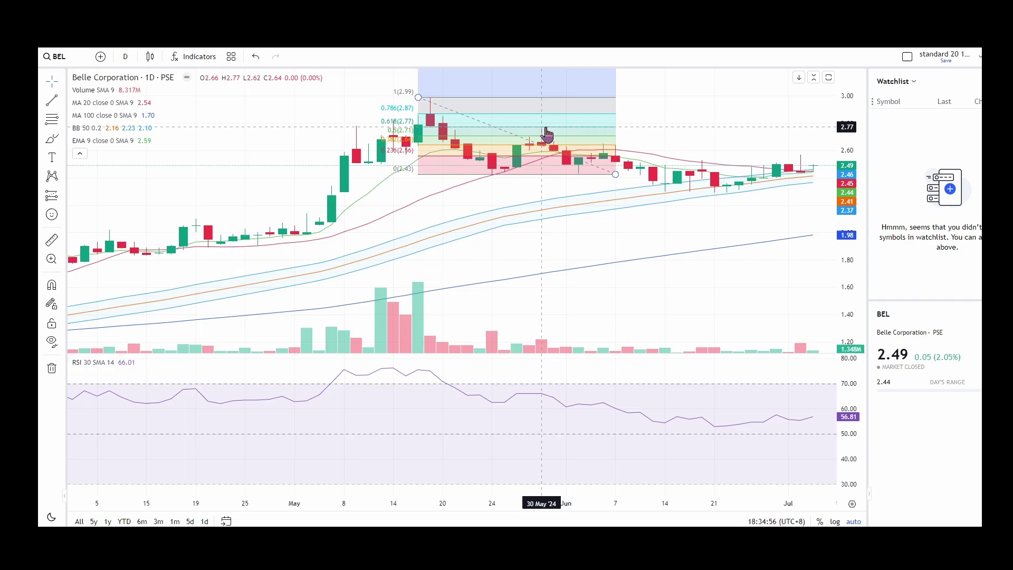
scroll(586, 137, "down", 3)
mouse_move(746, 228)
left_mouse_down()
mouse_move(537, 189)
mouse_move(653, 183)
left_mouse_up()
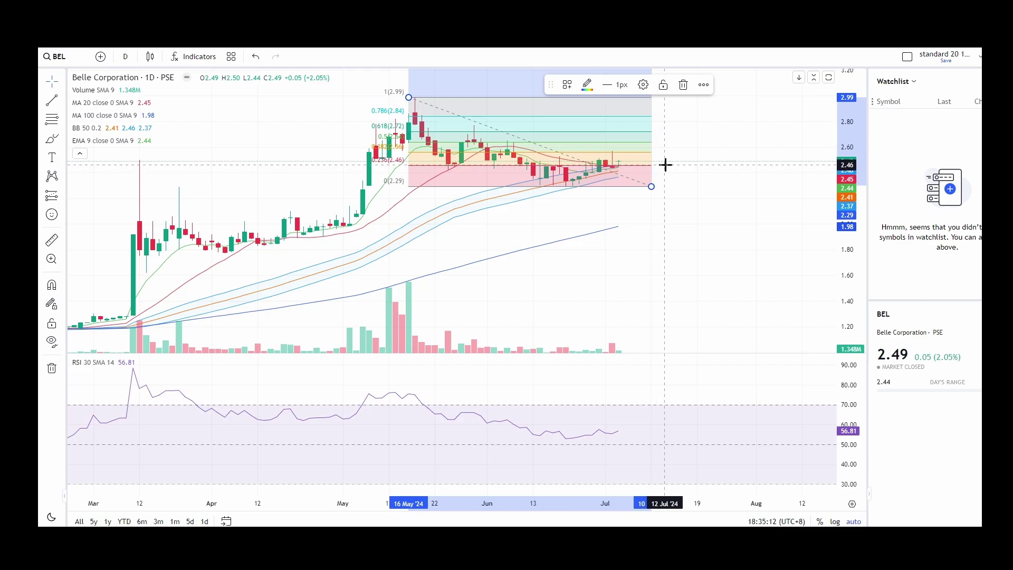
scroll(665, 165, "down", 3)
left_click_drag(526, 98, 507, 98)
scroll(720, 157, "up", 2)
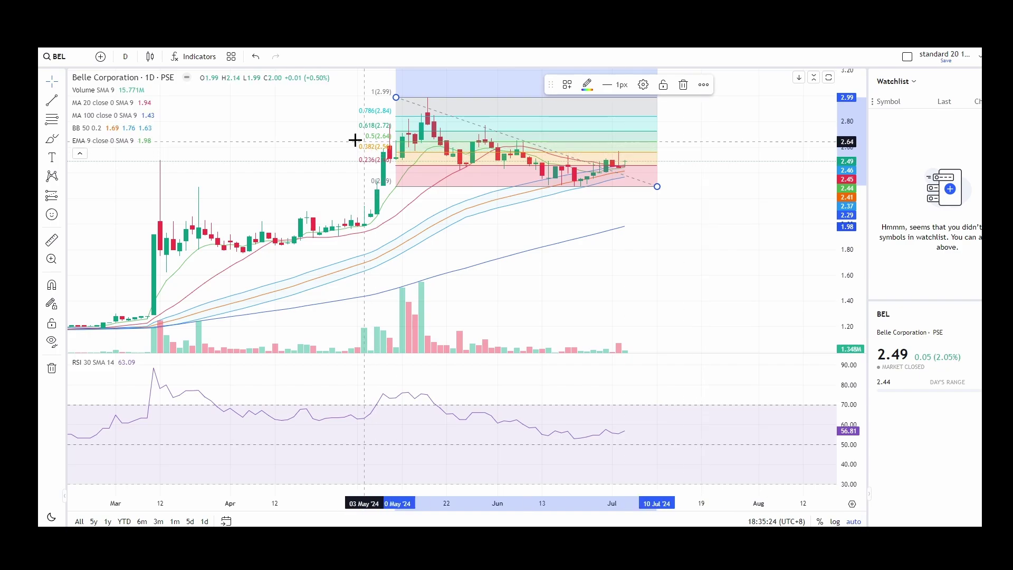
left_click(62, 139)
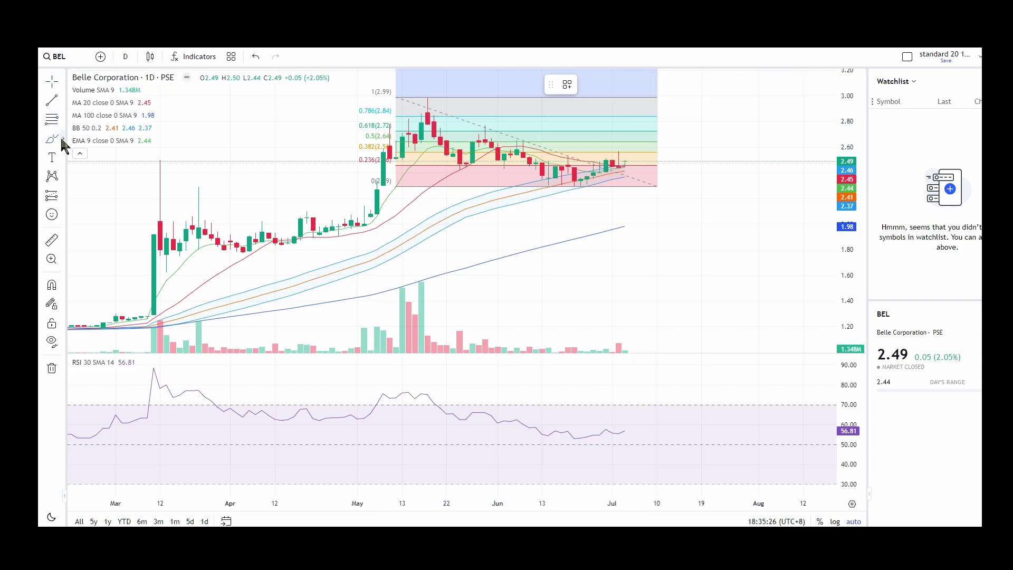
Step: Draw a rectangle over the 0.382–0.618 zone (about 2.56–2.72) just before the May peak
left_click(97, 185)
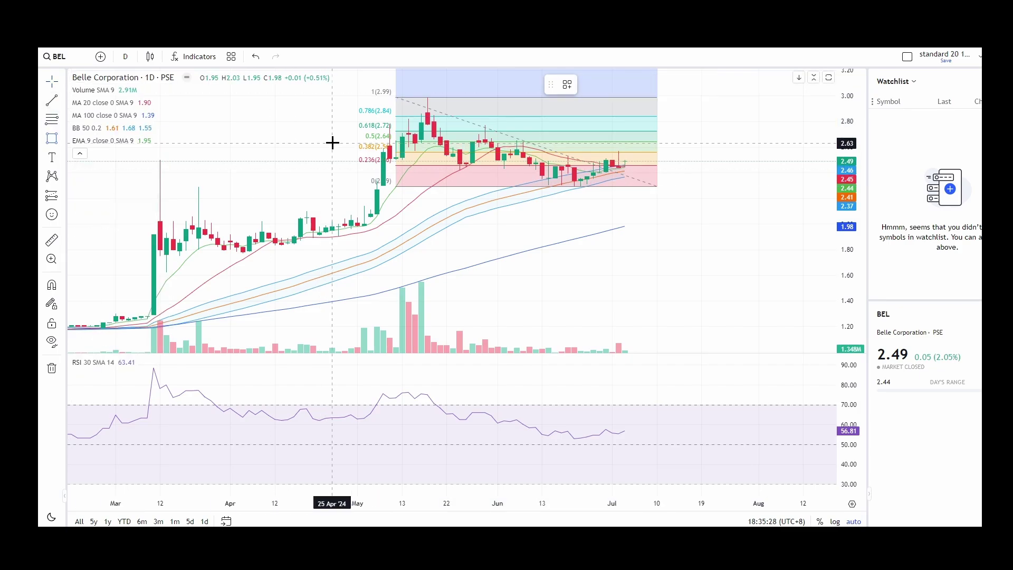
left_click_drag(345, 121, 390, 152)
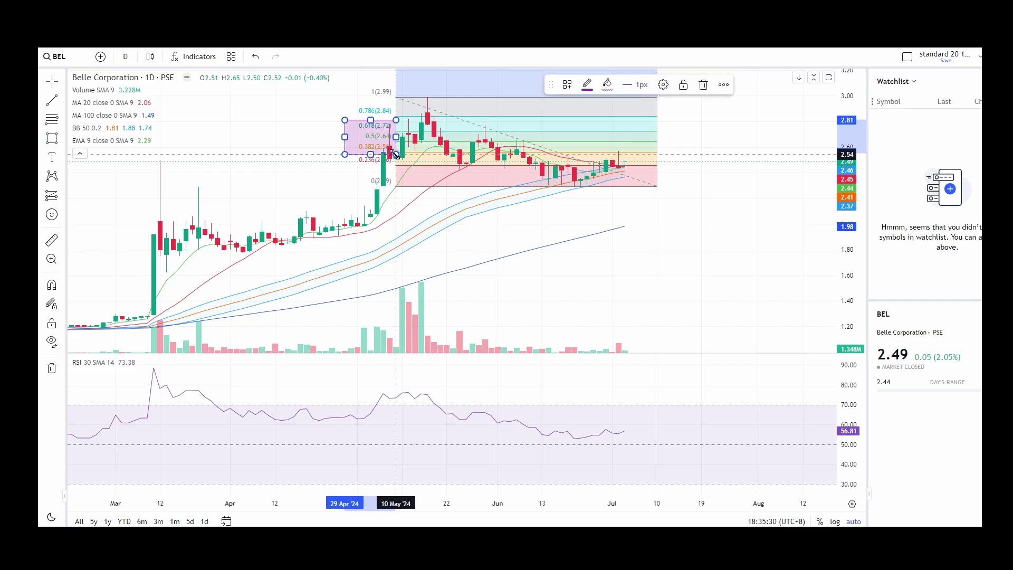
left_click(314, 143)
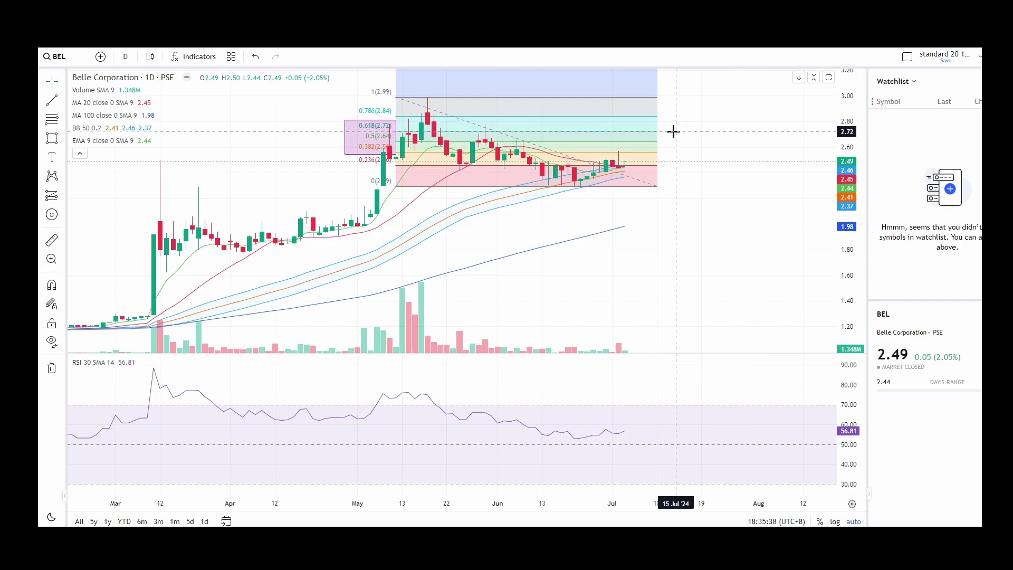
Step: Zoom the chart and bring up the chart interval choices
scroll(688, 148, "down", 2)
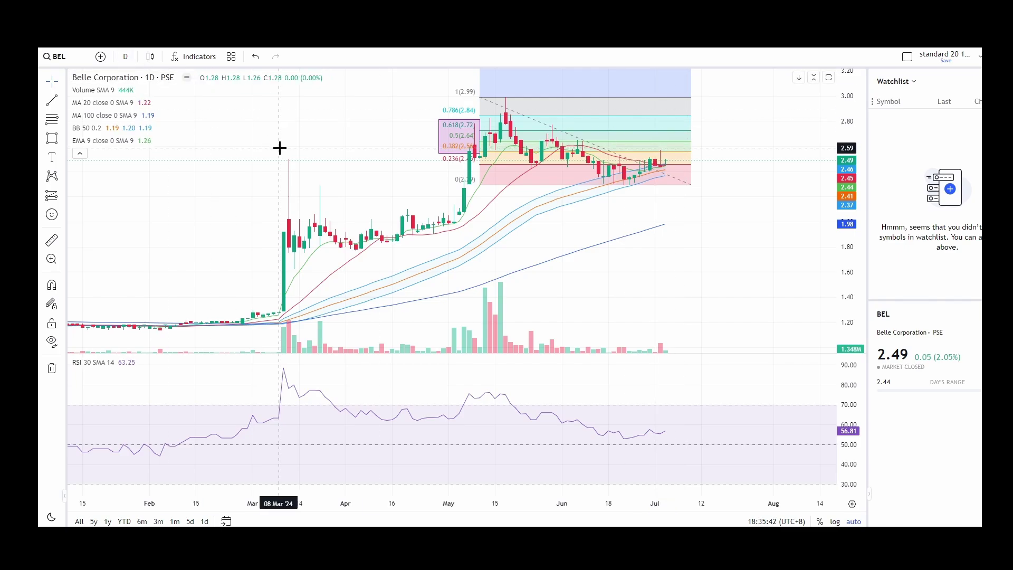
scroll(280, 147, "up", 2)
scroll(207, 80, "down", 2)
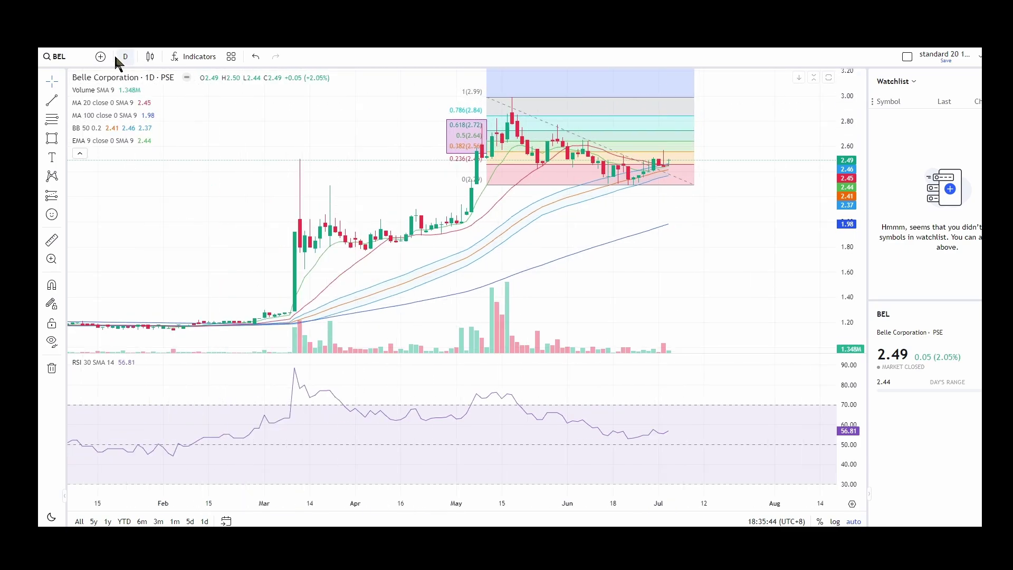
left_click(125, 57)
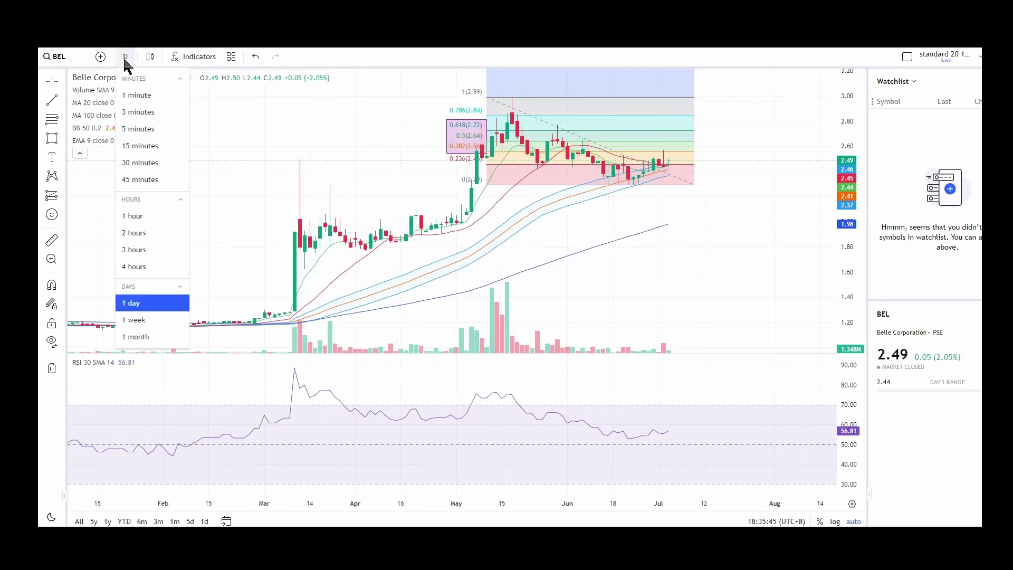
left_click(143, 321)
scroll(434, 204, "up", 4)
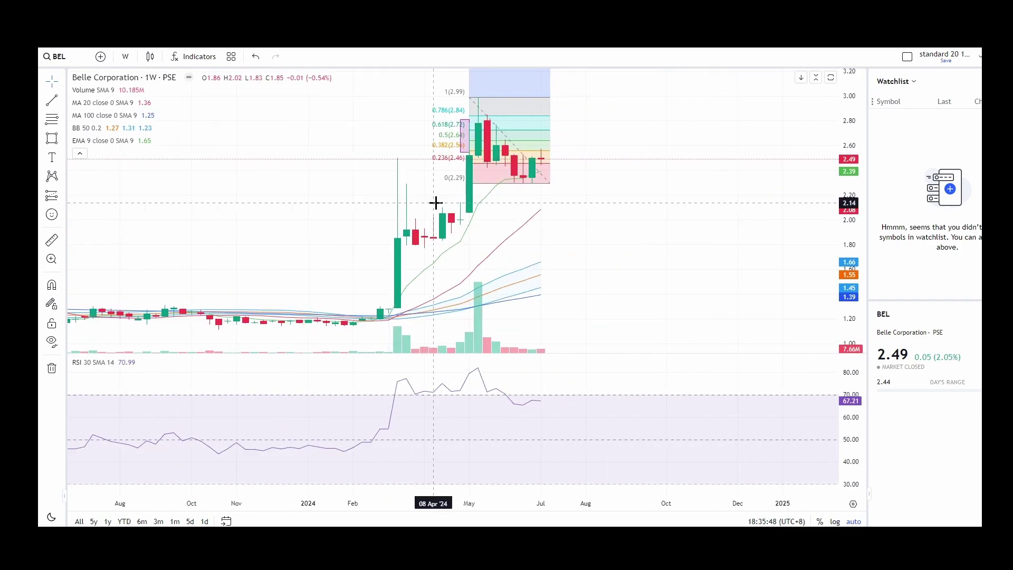
left_click(504, 105)
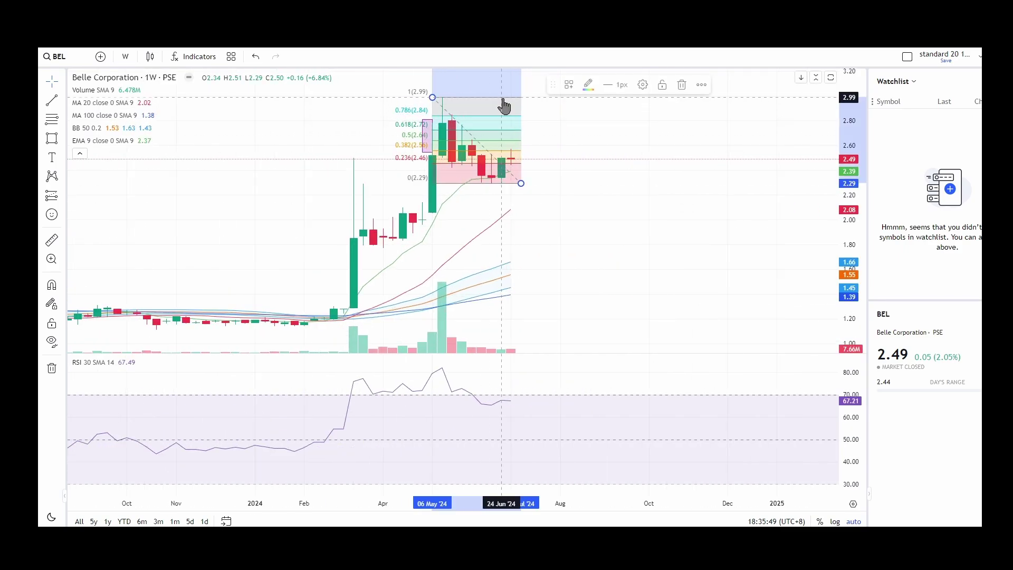
left_click(681, 85)
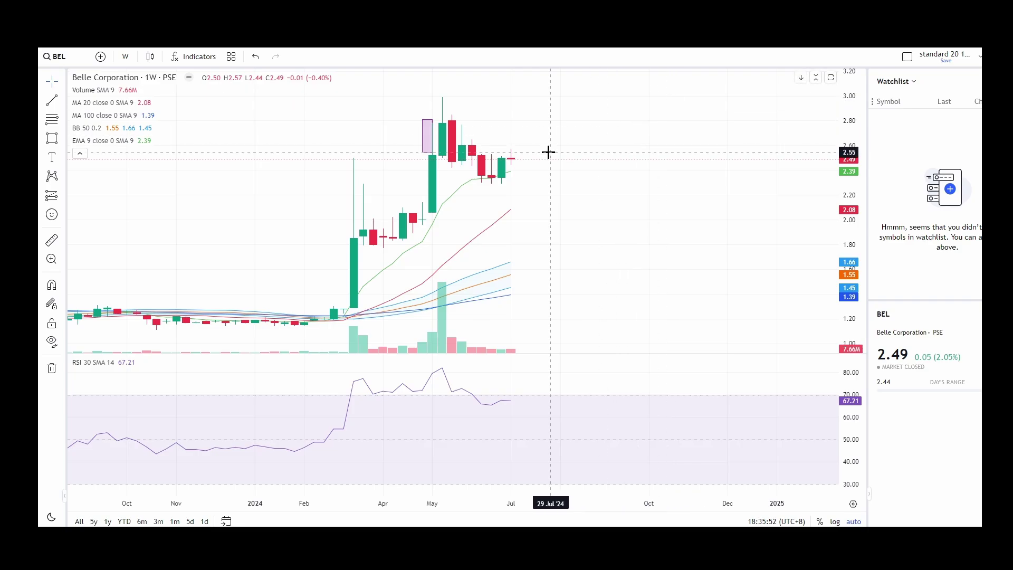
left_click_drag(332, 156, 436, 169)
scroll(437, 168, "down", 3)
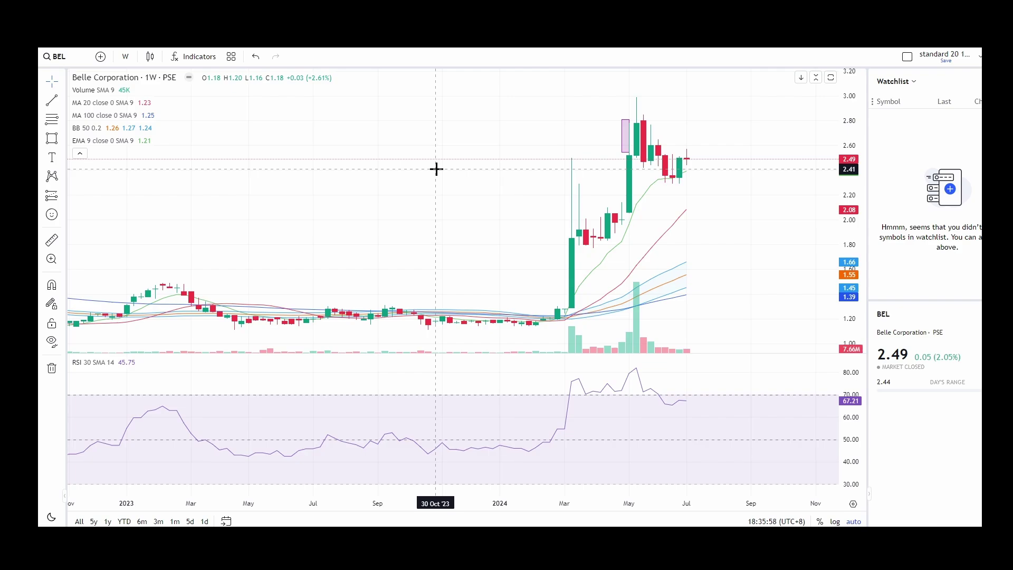
left_click(625, 126)
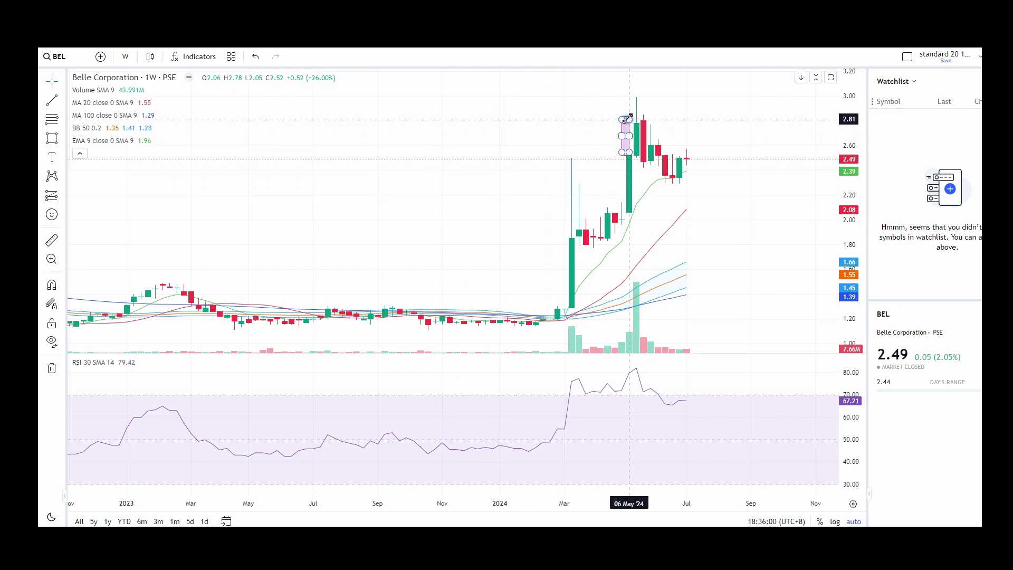
left_click(702, 86)
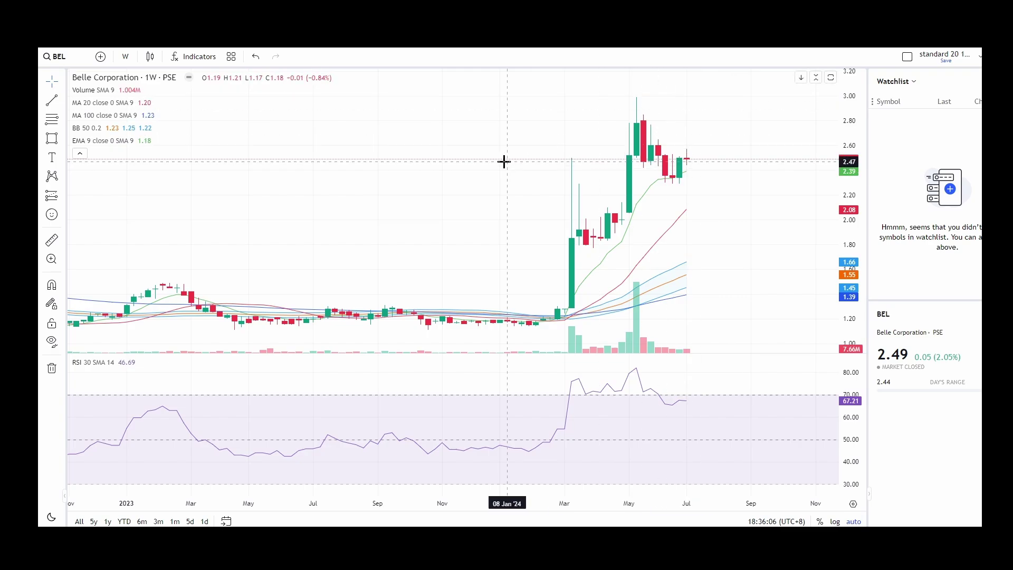
scroll(494, 184, "up", 1)
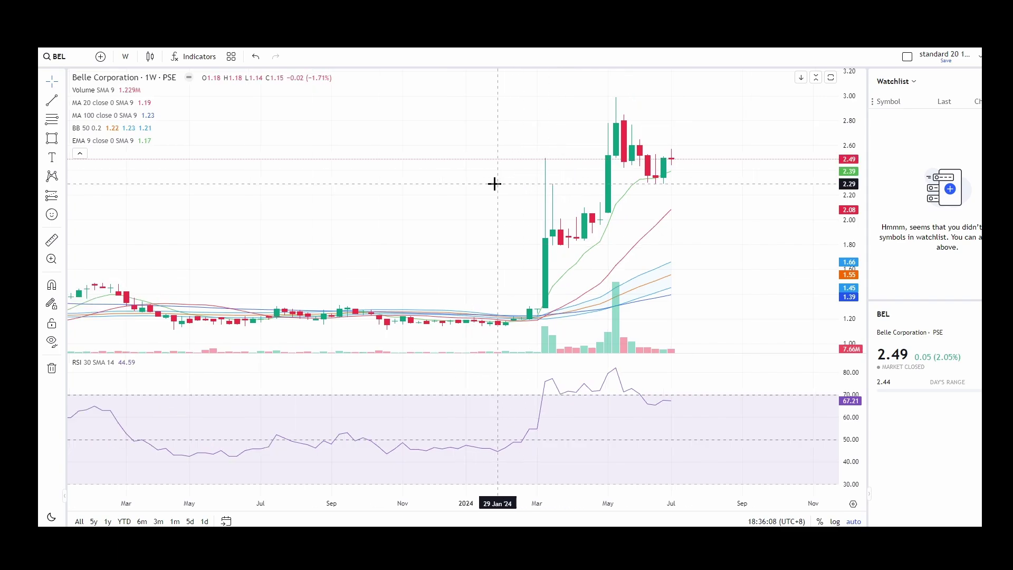
scroll(465, 185, "right", 2)
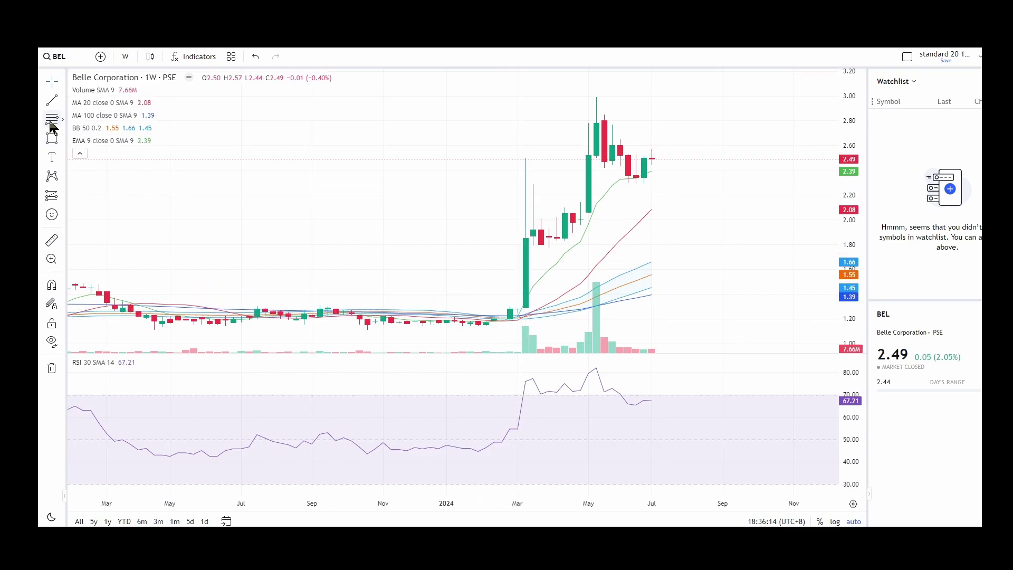
Step: Anchor the retracement at the January 2024 low and June high, then fine-tune it to 1.77 and 3.00
left_click(478, 308)
left_click(620, 159)
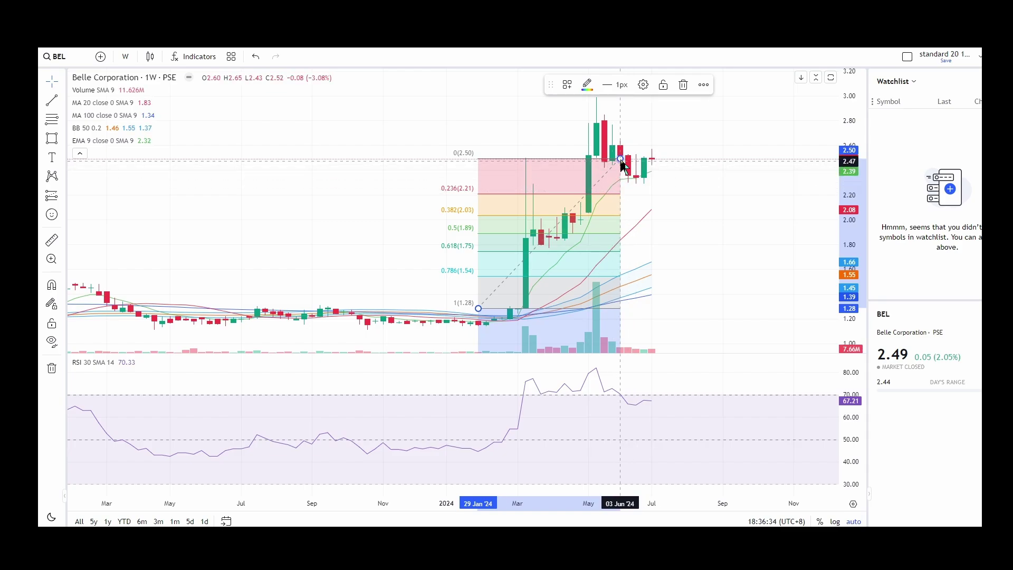
left_click_drag(620, 159, 675, 137)
left_click_drag(478, 308, 535, 206)
left_click_drag(533, 212, 532, 214)
left_click_drag(676, 137, 691, 95)
left_click_drag(533, 213, 510, 255)
scroll(432, 217, "up", 1)
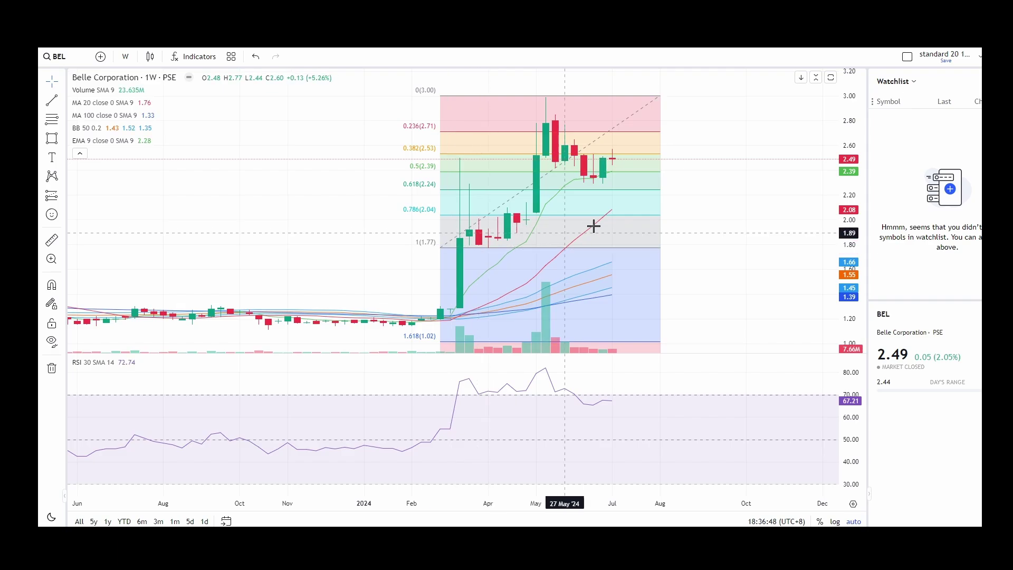
left_click(671, 205)
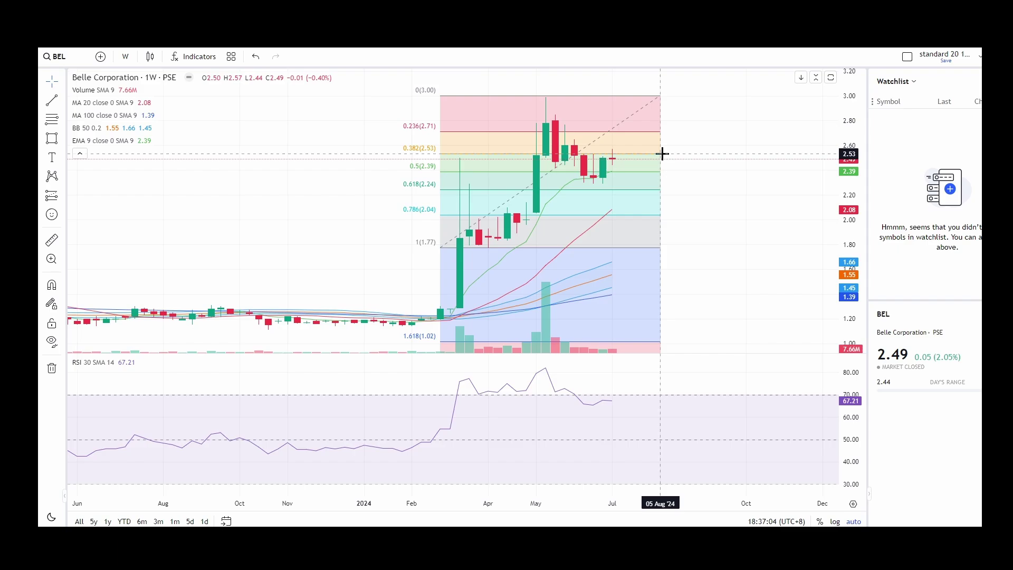
Step: Draw a second Fibonacci from the 3.00 high down to 2.29
scroll(678, 165, "up", 3)
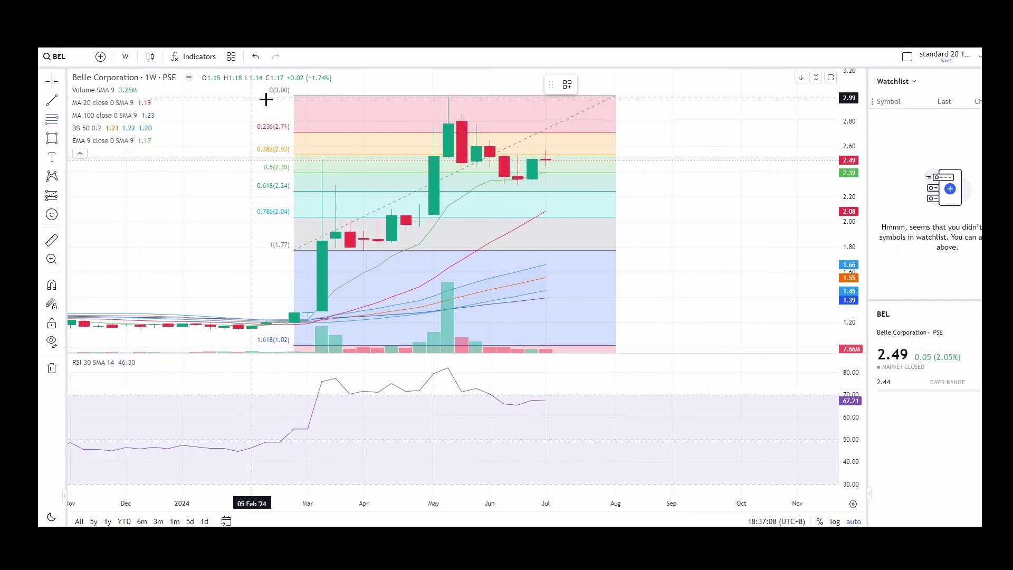
left_click(619, 95)
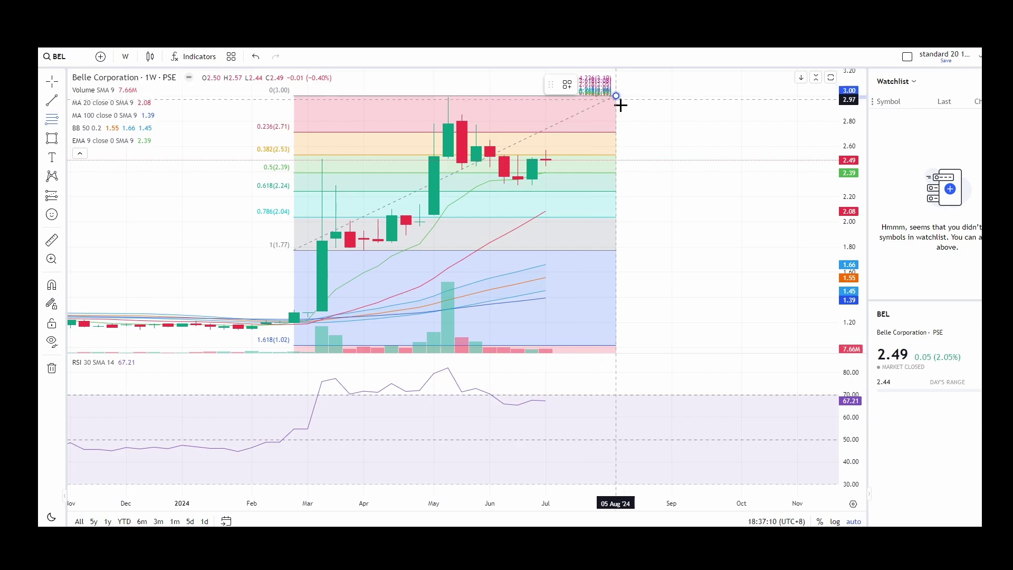
left_click(686, 184)
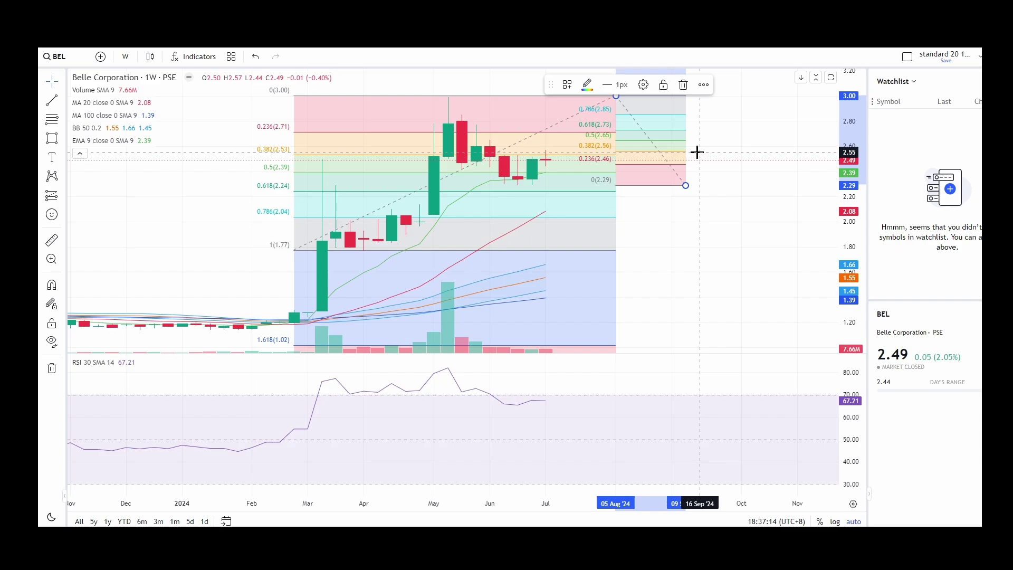
Step: Draw a rectangle boxing the 0.382 (2.53) level label
left_click(52, 138)
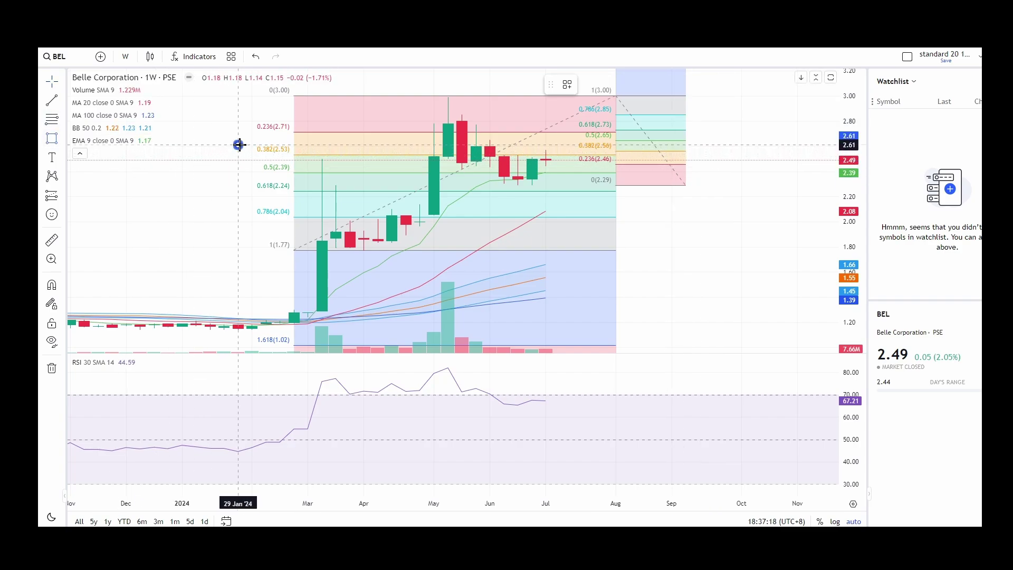
left_click_drag(238, 144, 294, 157)
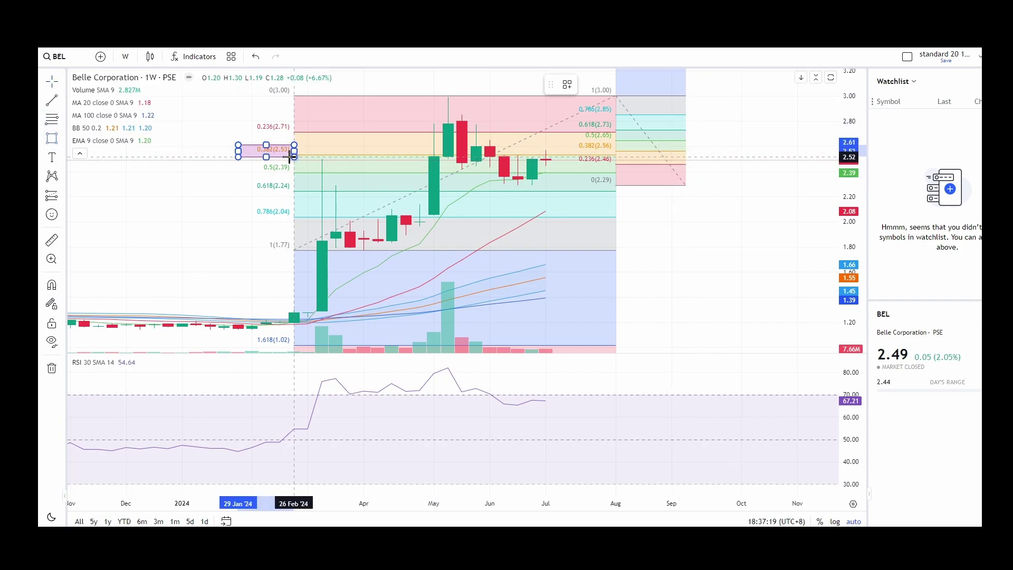
left_click(105, 161)
Step: Draw a thin pink zone near 2.53 and stretch it back to late January
left_click(52, 139)
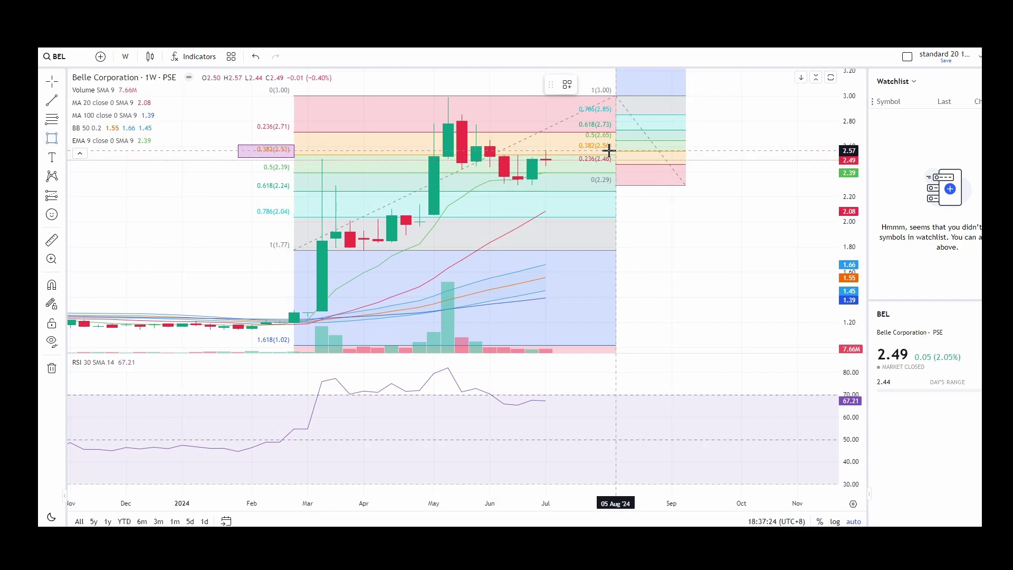
left_click_drag(609, 151, 686, 154)
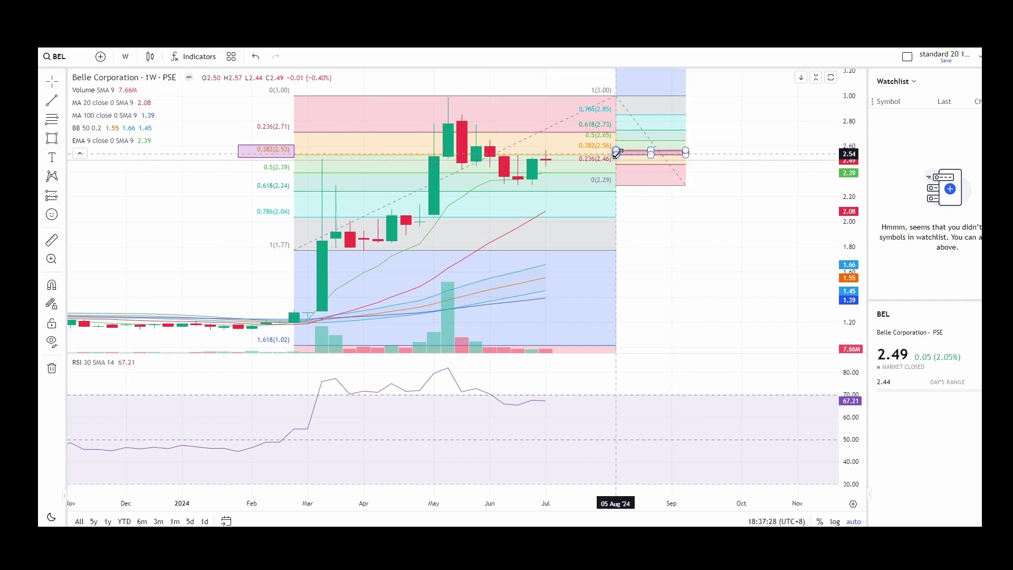
left_click_drag(615, 153, 601, 152)
left_click(672, 204)
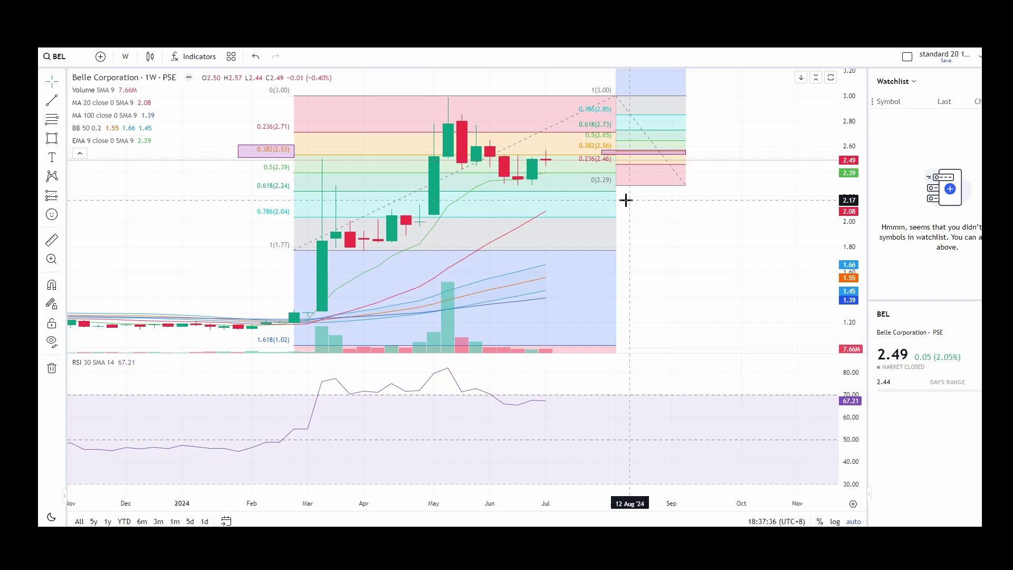
scroll(625, 199, "down", 1)
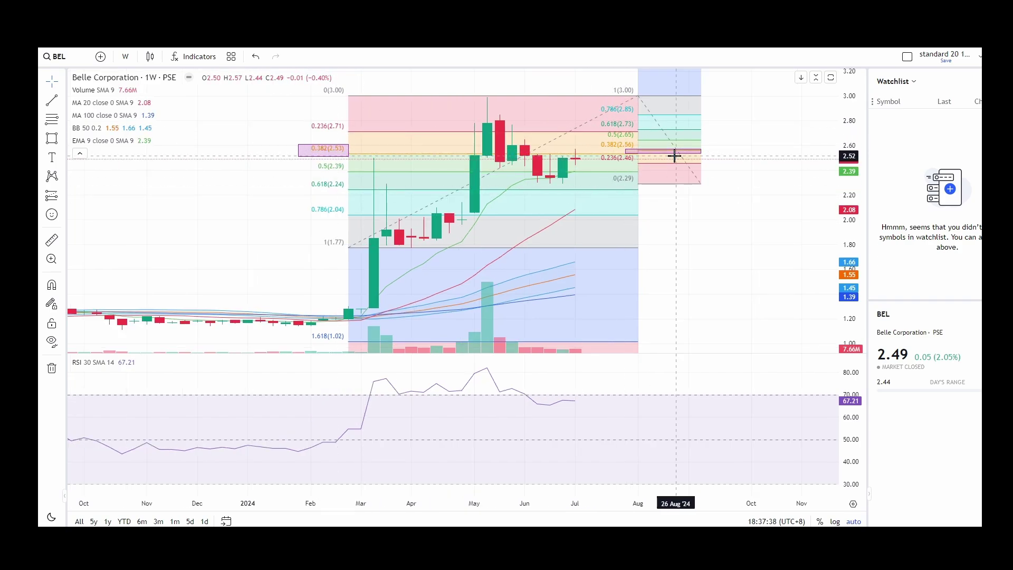
scroll(677, 195, "up", 1)
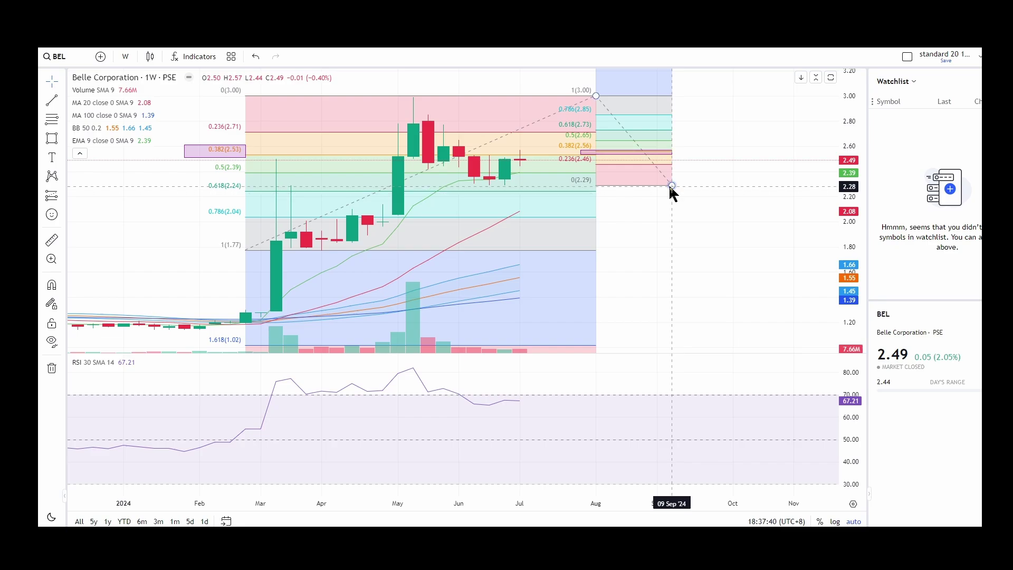
scroll(671, 188, "down", 1)
left_click(650, 151)
left_click_drag(650, 151, 374, 148)
left_click(329, 180)
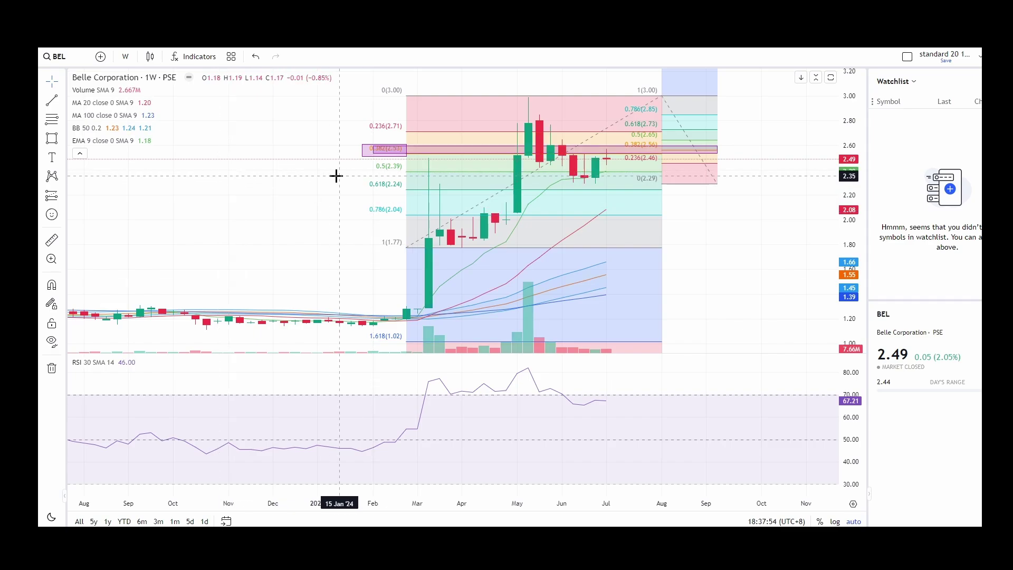
left_click_drag(373, 152, 348, 153)
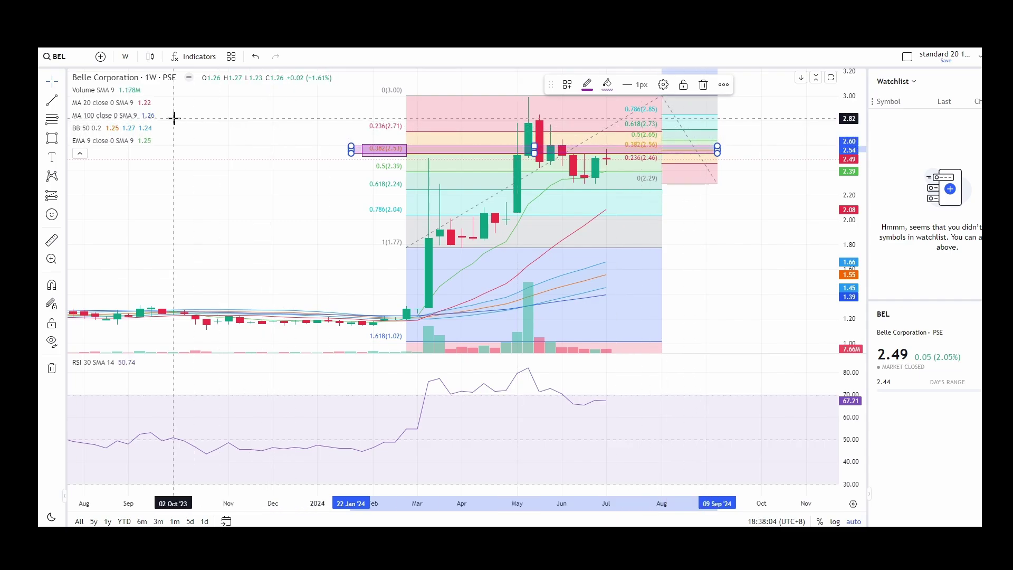
Step: Draw thin rectangles along the 0.236 (2.71) and 0.618 (2.24) levels
left_click(52, 138)
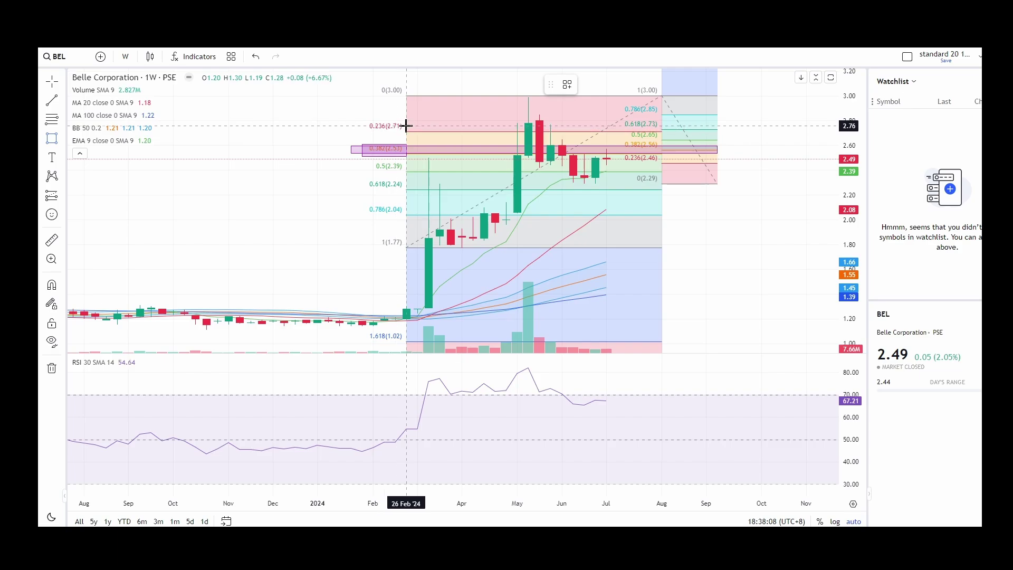
left_click_drag(406, 126, 773, 133)
left_click(771, 111)
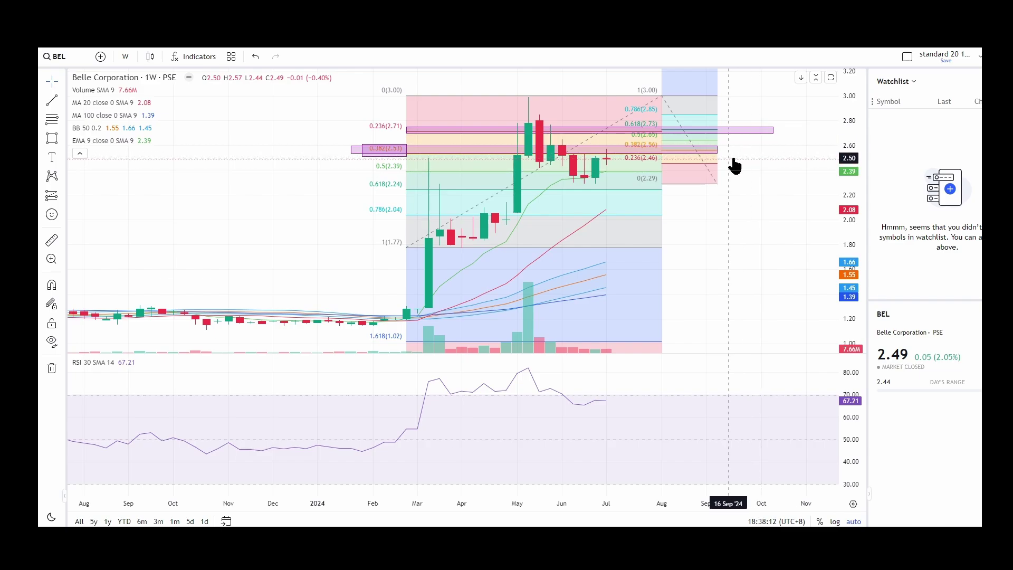
scroll(689, 201, "up", 2)
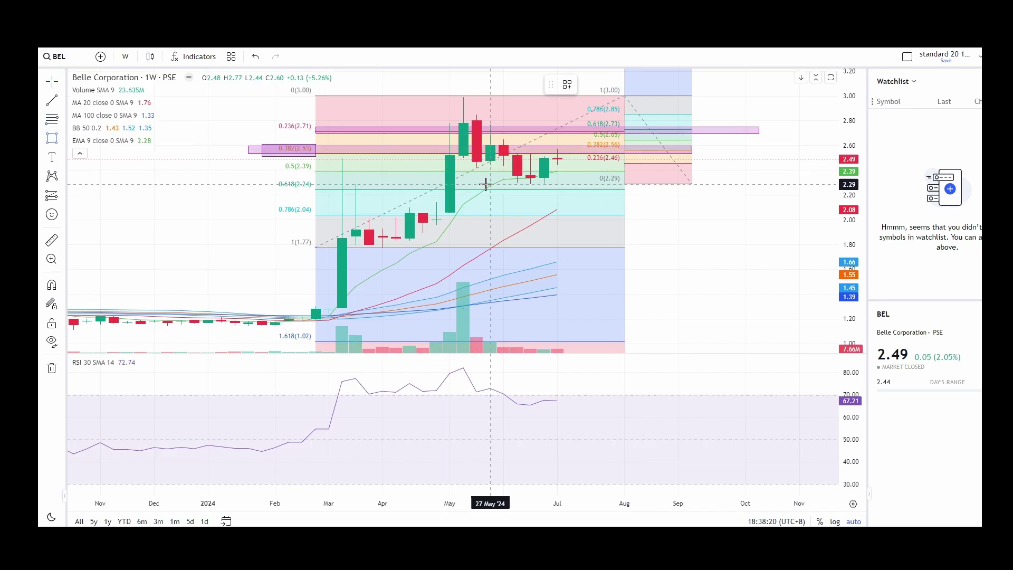
mouse_move(485, 183)
left_mouse_down()
mouse_move(615, 199)
mouse_move(691, 188)
left_mouse_up()
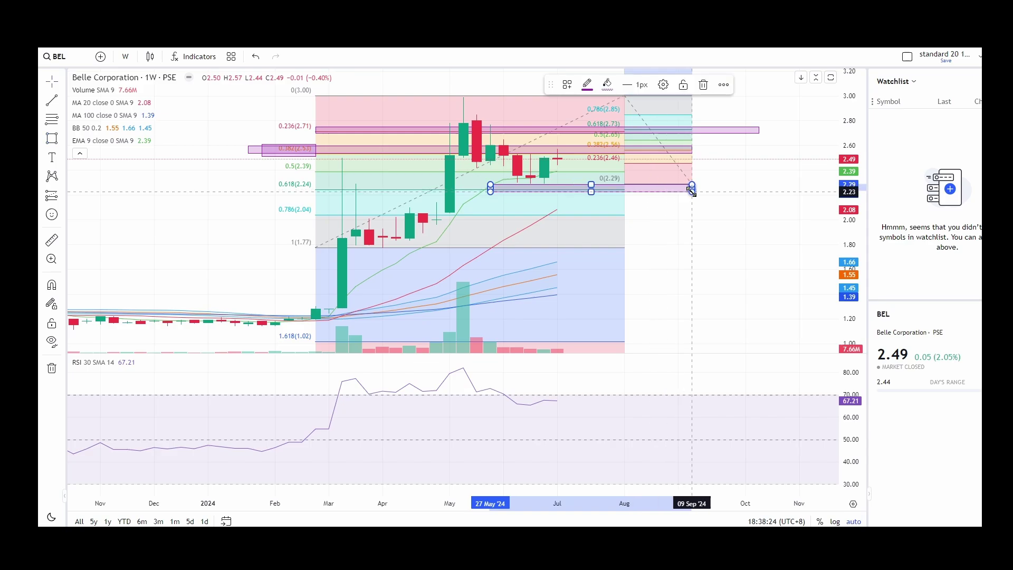
left_click(763, 174)
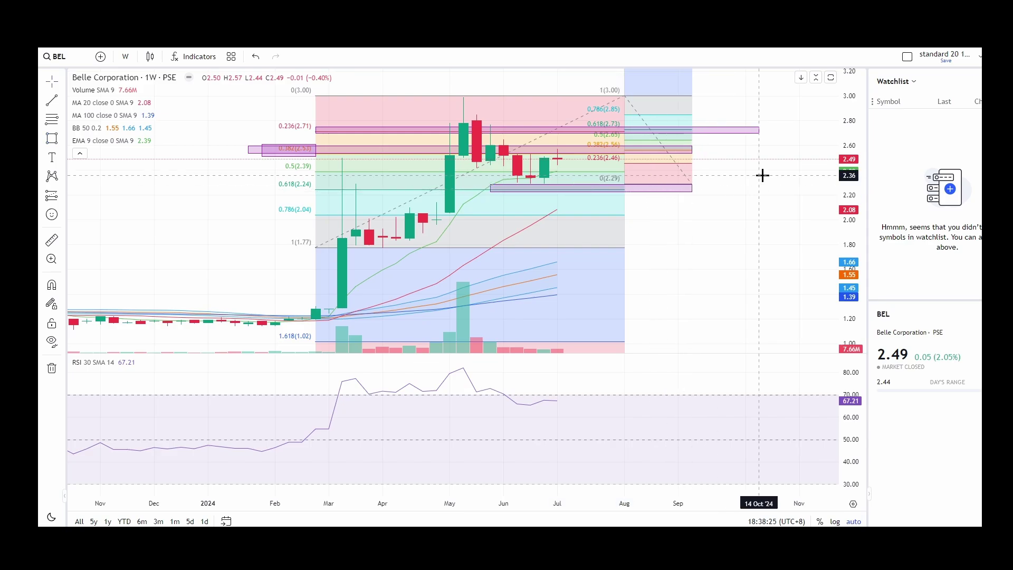
Step: Delete the 0.382 zone, the 2.71 zone and the 0.382 label box
left_click(610, 160)
left_click(706, 83)
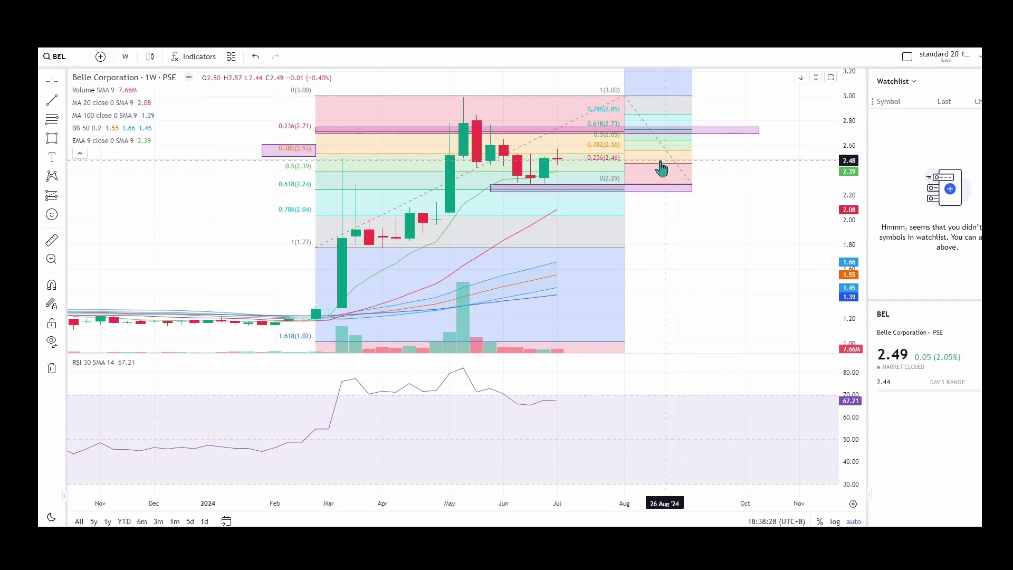
left_click(709, 131)
left_click(703, 85)
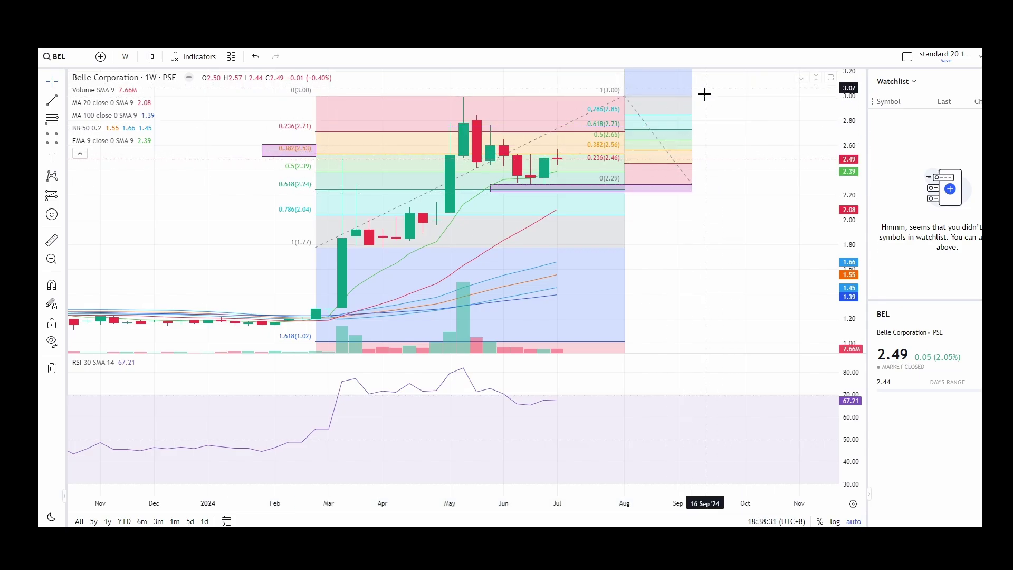
left_click(273, 150)
left_click(705, 84)
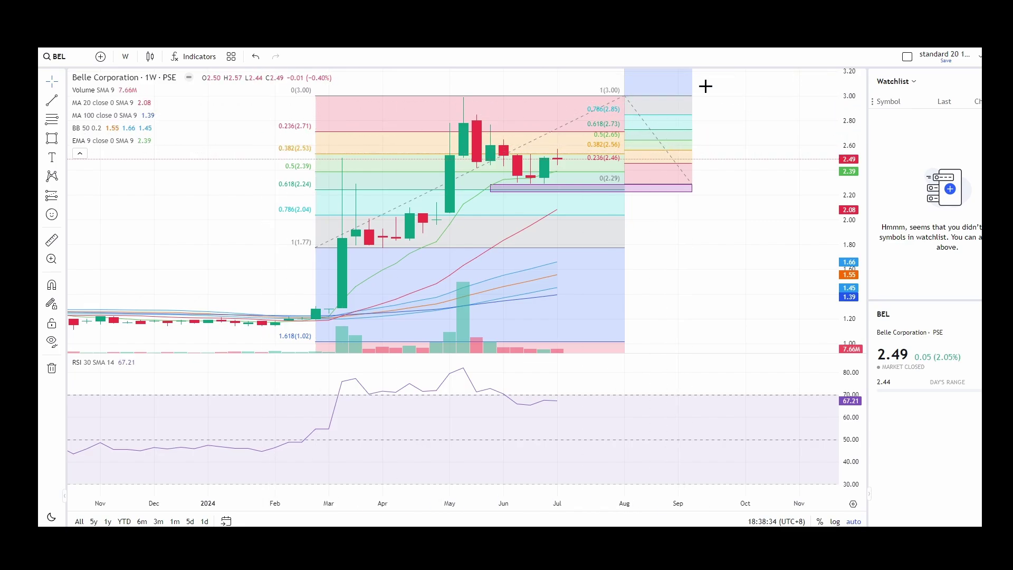
Step: Select and delete the second Fibonacci drawing running from 3.00 down to 2.29
scroll(694, 132, "up", 2)
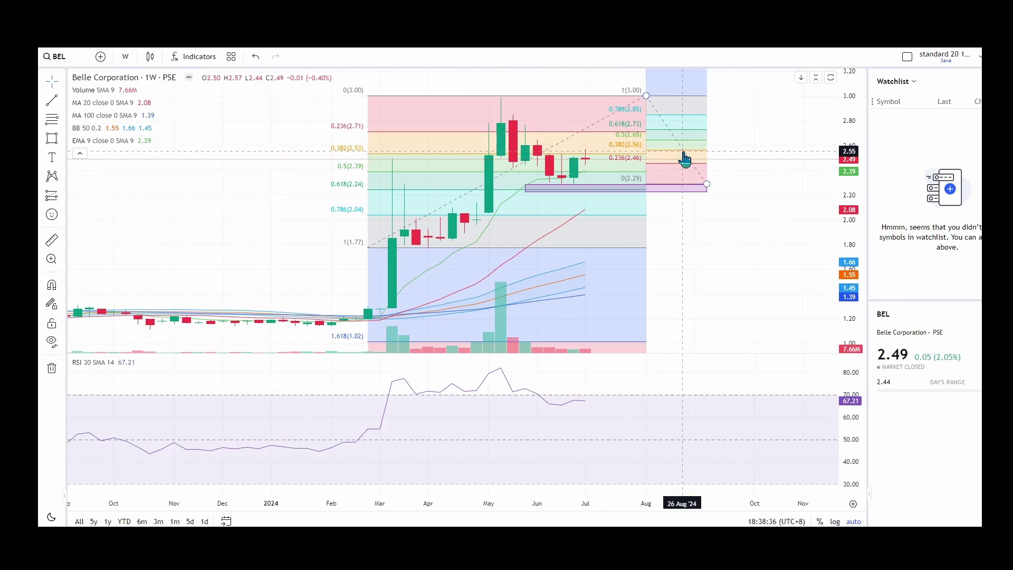
left_click(634, 191)
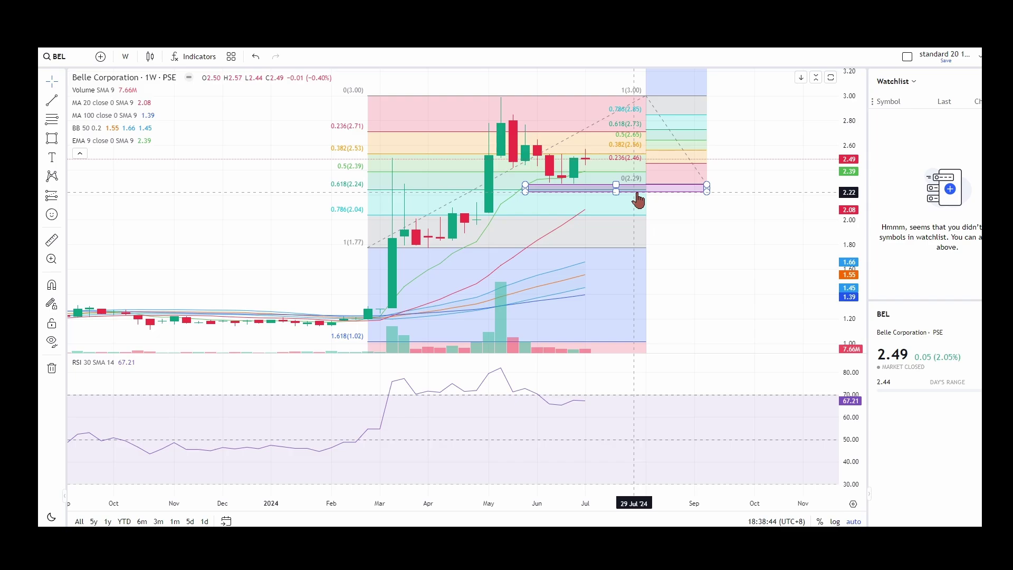
left_click(646, 186)
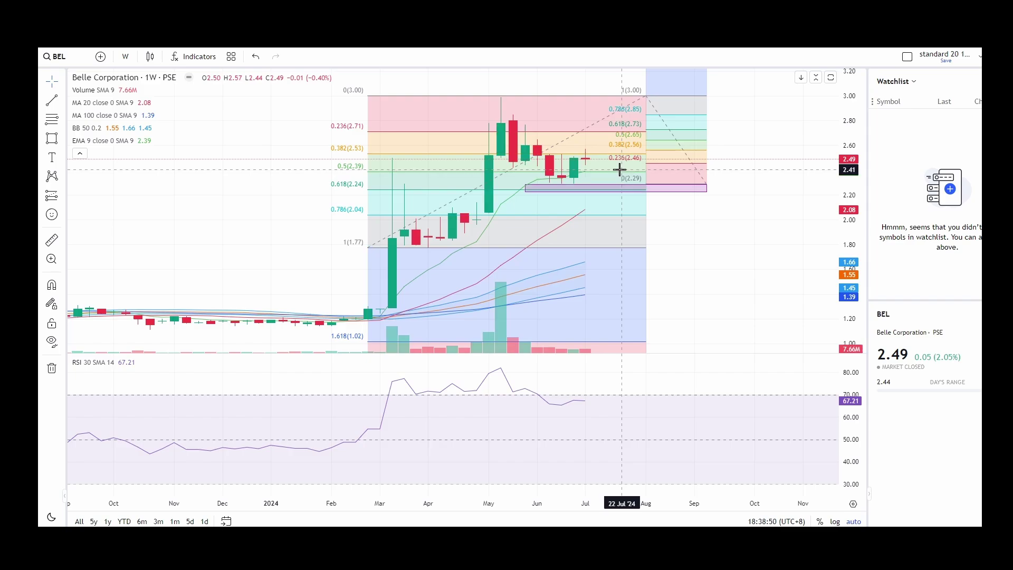
scroll(606, 126, "up", 2)
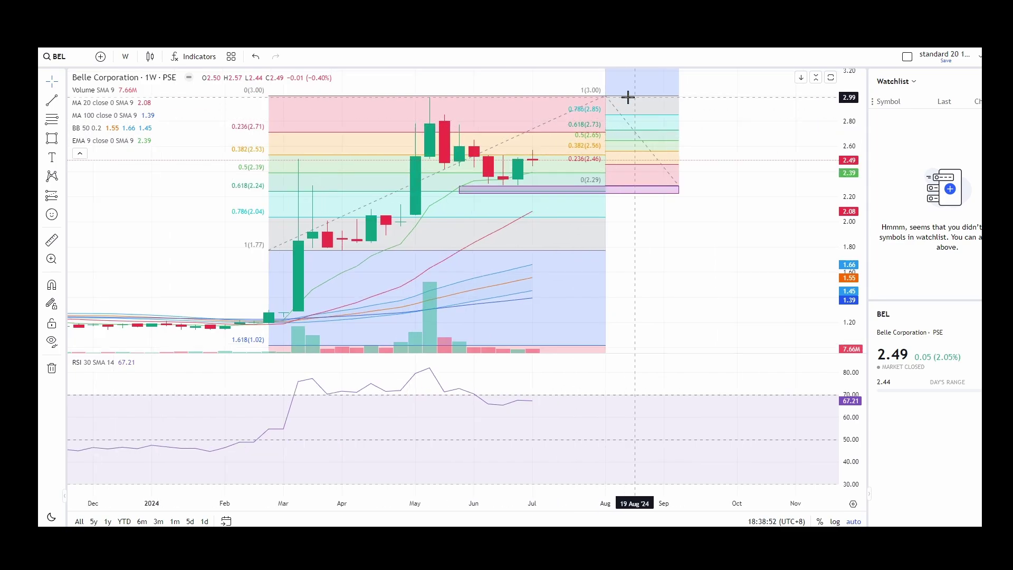
left_click(630, 104)
left_click(685, 86)
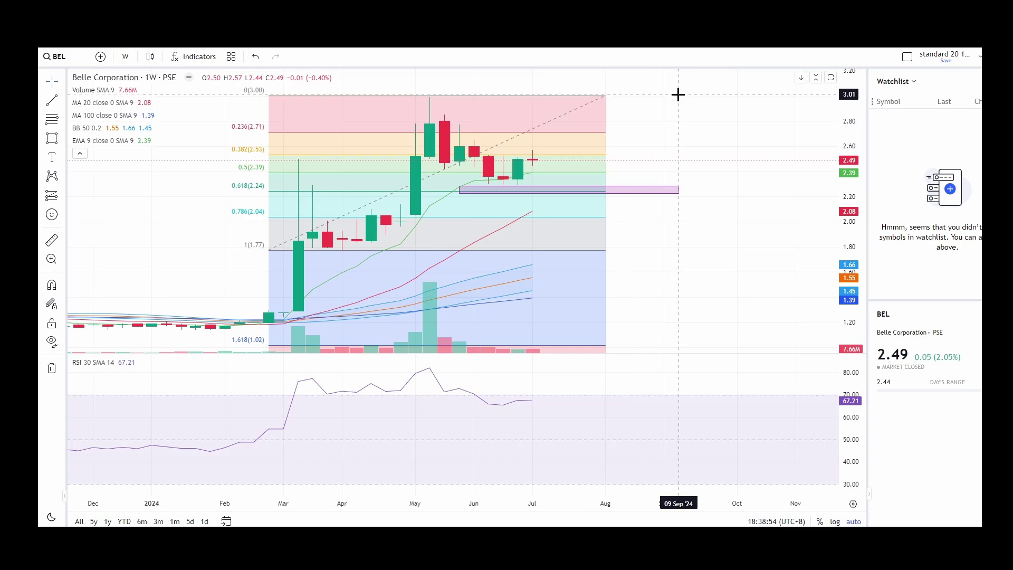
Step: Nudge the retracement's top level to 2.99 on the weekly chart
scroll(635, 122, "down", 2)
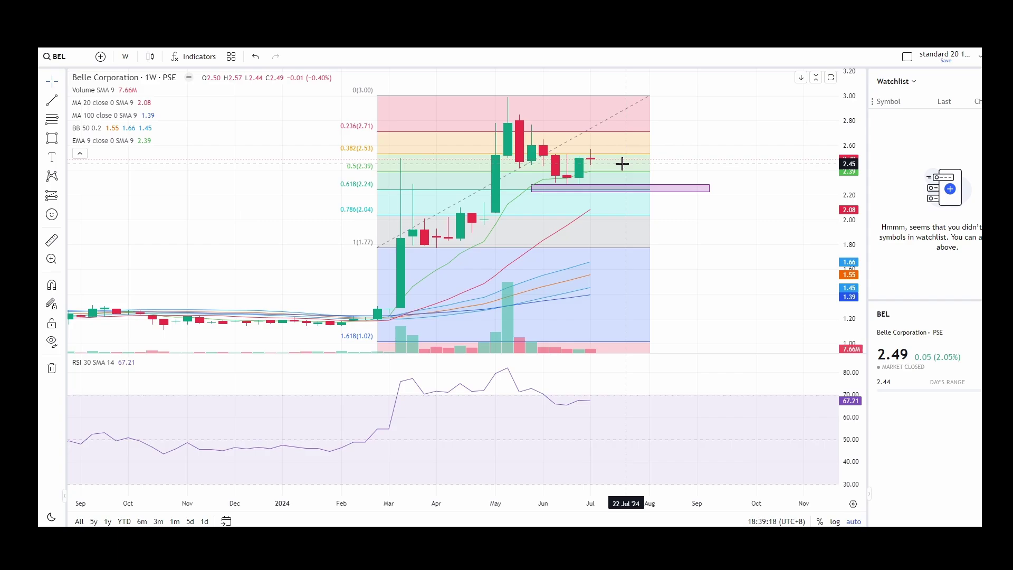
scroll(636, 162, "down", 2)
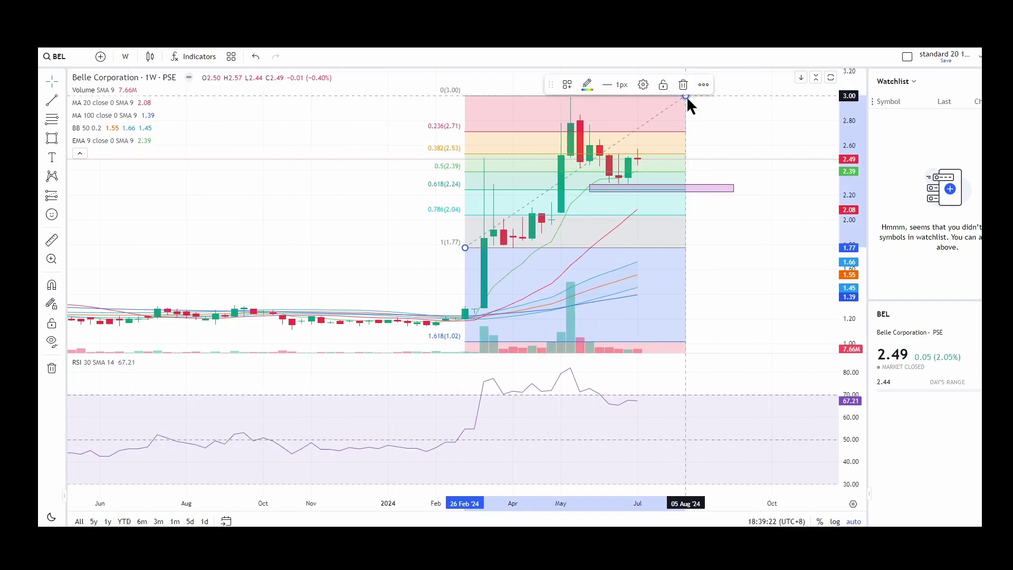
left_click_drag(685, 96, 686, 97)
scroll(718, 117, "up", 2)
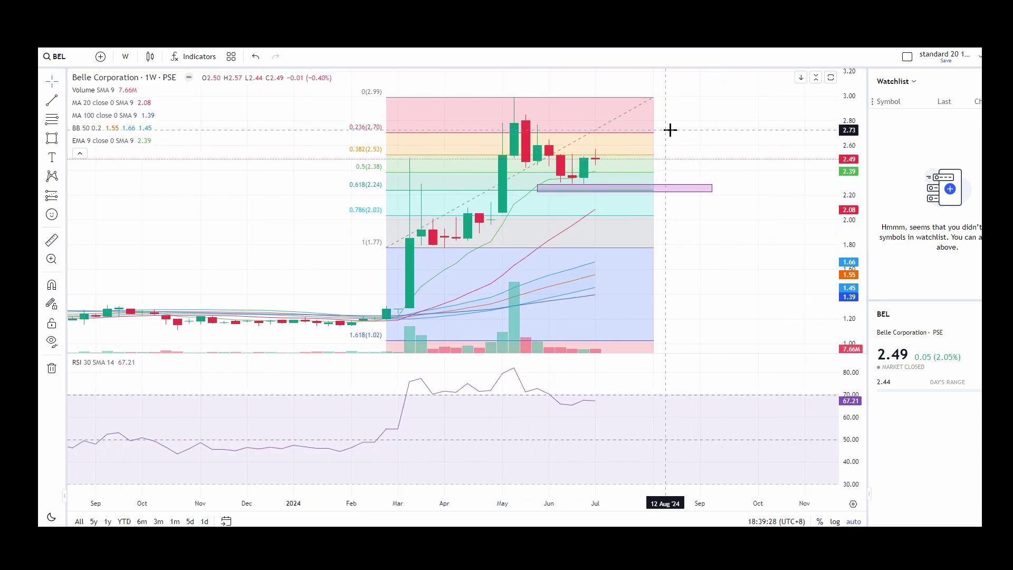
Step: Zoom the chart and bring up the interval choices
scroll(670, 129, "down", 1)
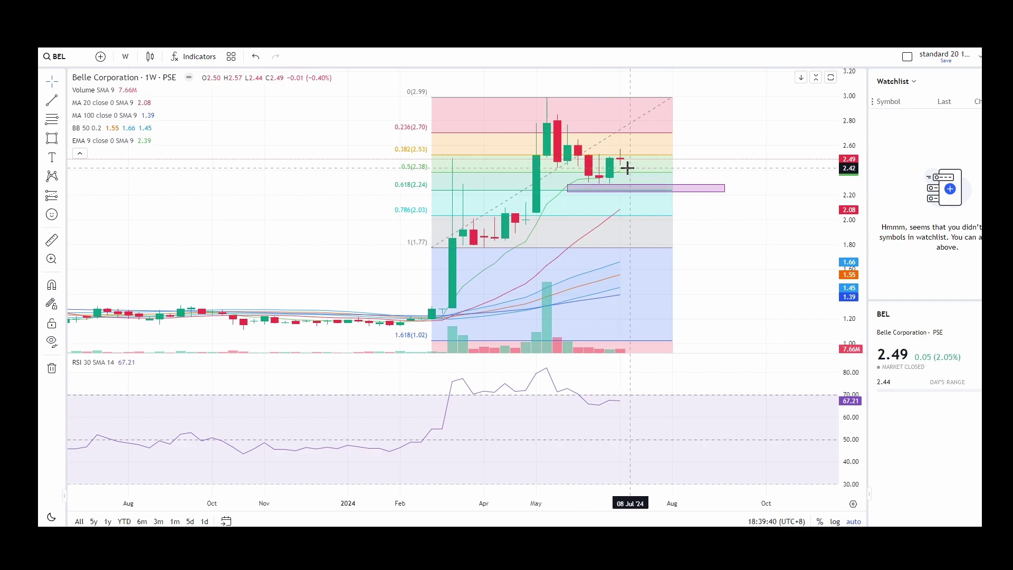
scroll(455, 180, "down", 2)
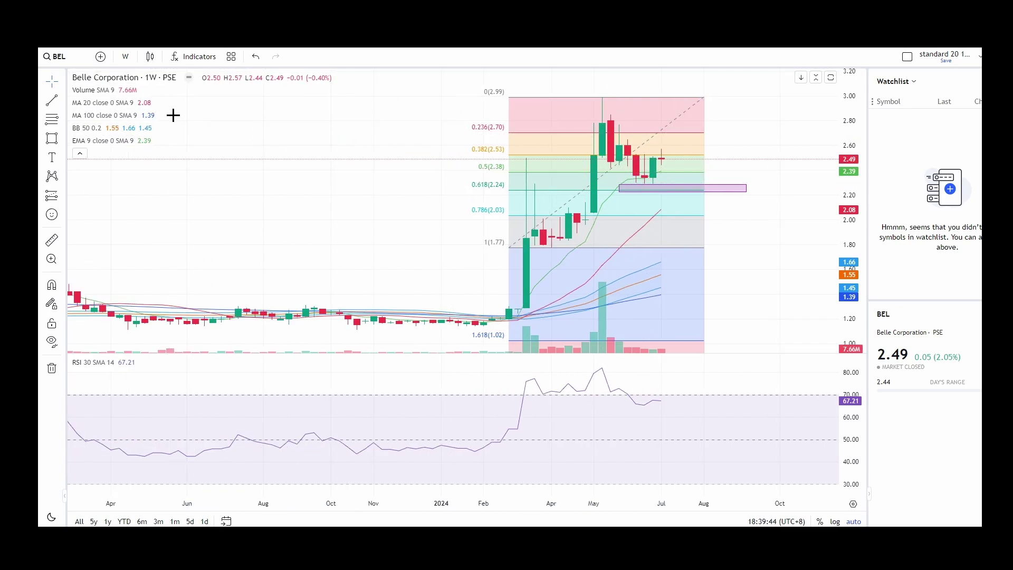
left_click(124, 56)
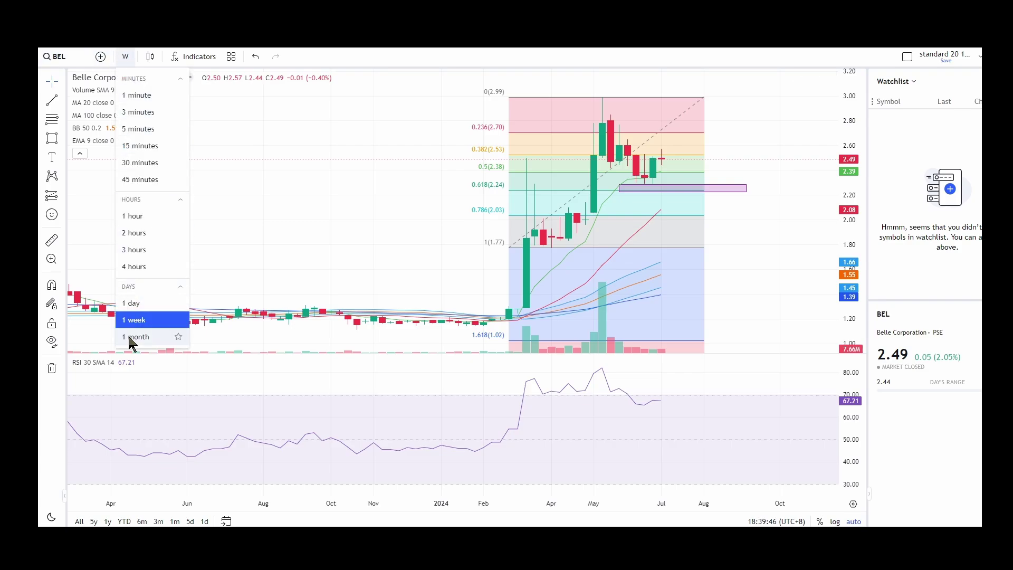
Step: Switch the chart to daily bars and delete the Fibonacci retracement
left_click(135, 303)
scroll(401, 237, "down", 2)
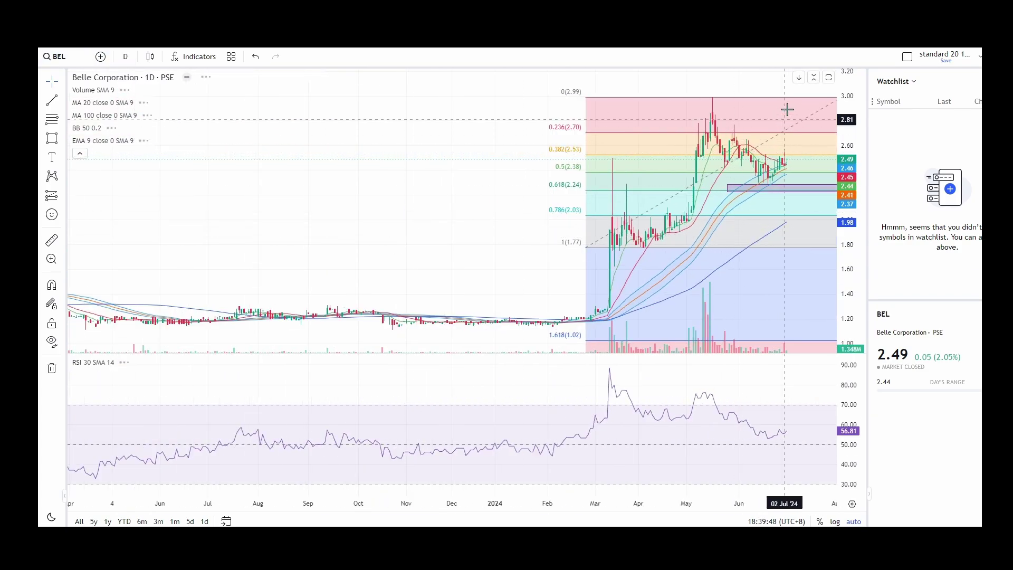
left_click(789, 106)
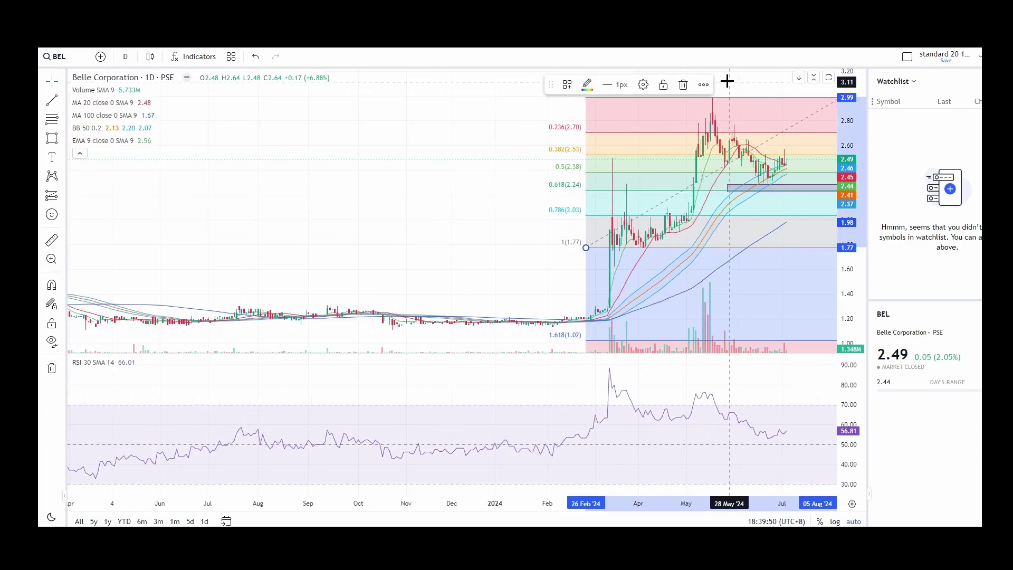
left_click(683, 84)
Step: Pan the daily chart toward recent dates and bring up the interval choices
scroll(493, 239, "up", 2)
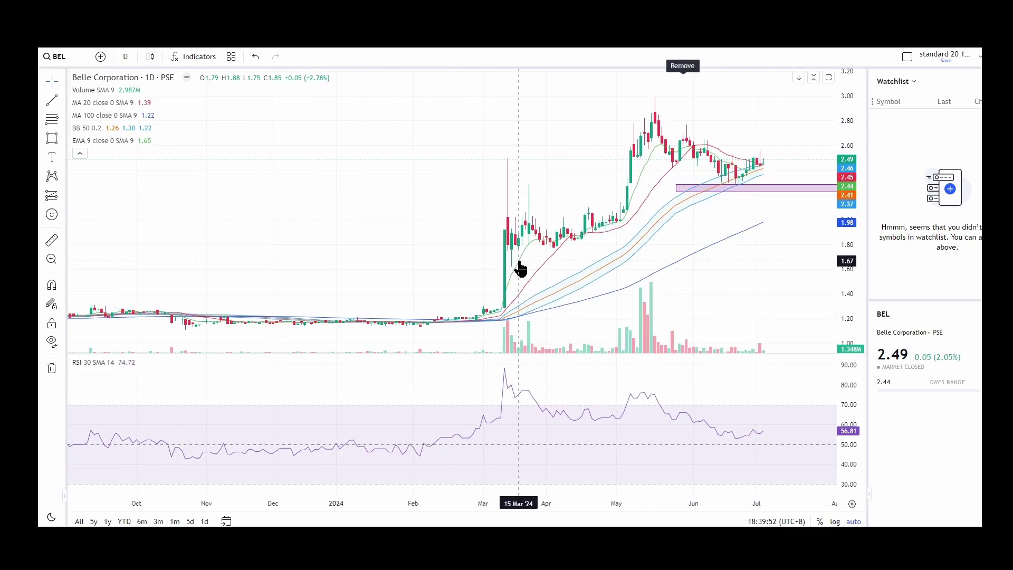
left_click_drag(567, 242, 545, 243)
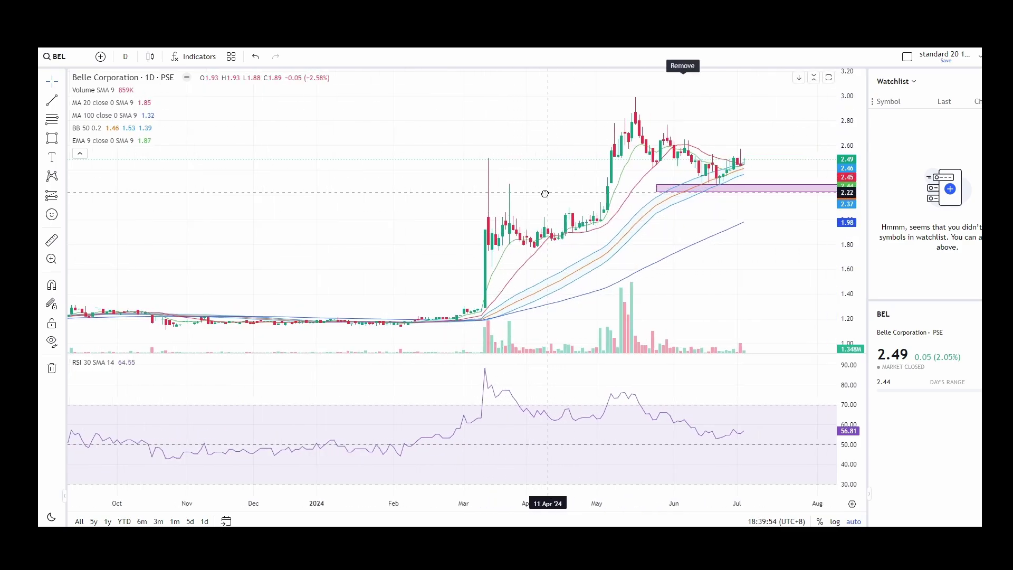
left_click_drag(592, 199, 549, 195)
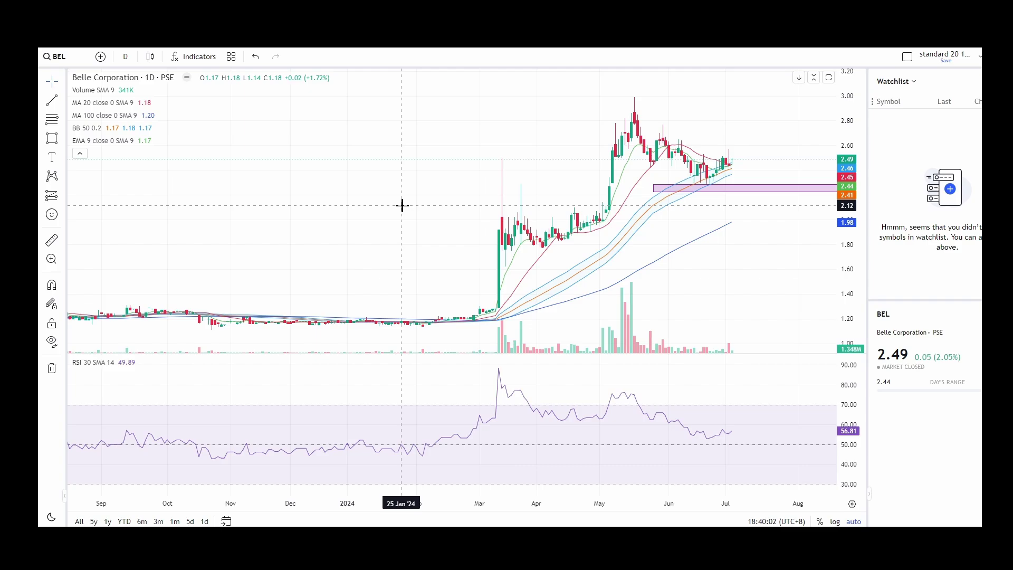
left_click(125, 56)
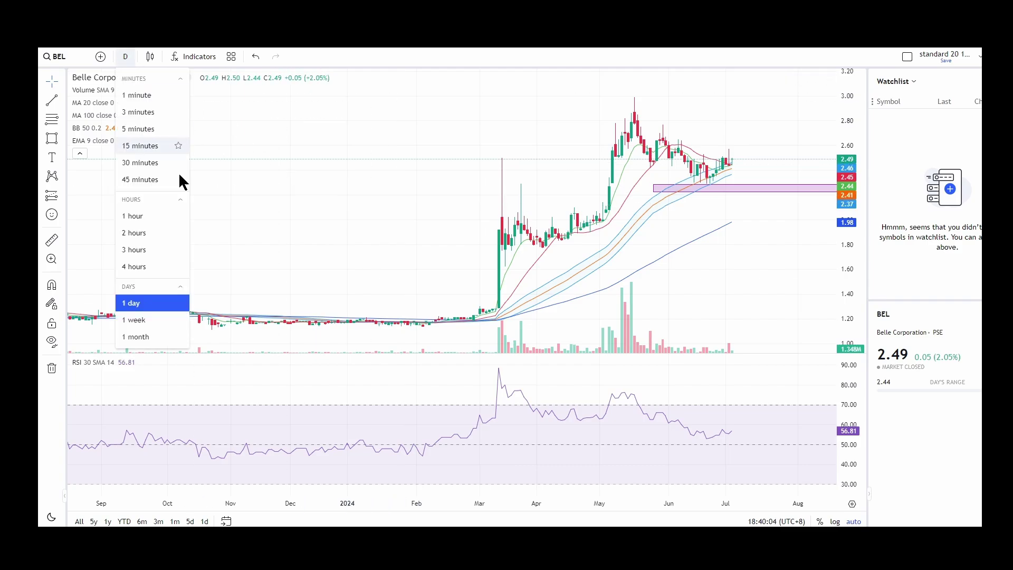
Step: Switch to weekly bars and pan back to review earlier history
left_click(150, 314)
scroll(443, 238, "up", 3)
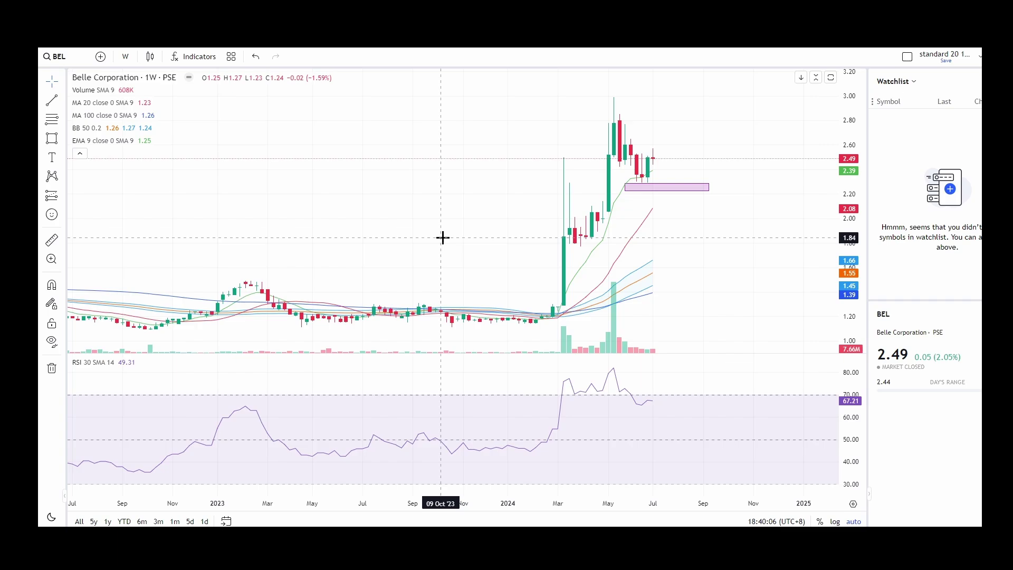
left_click_drag(438, 227, 546, 223)
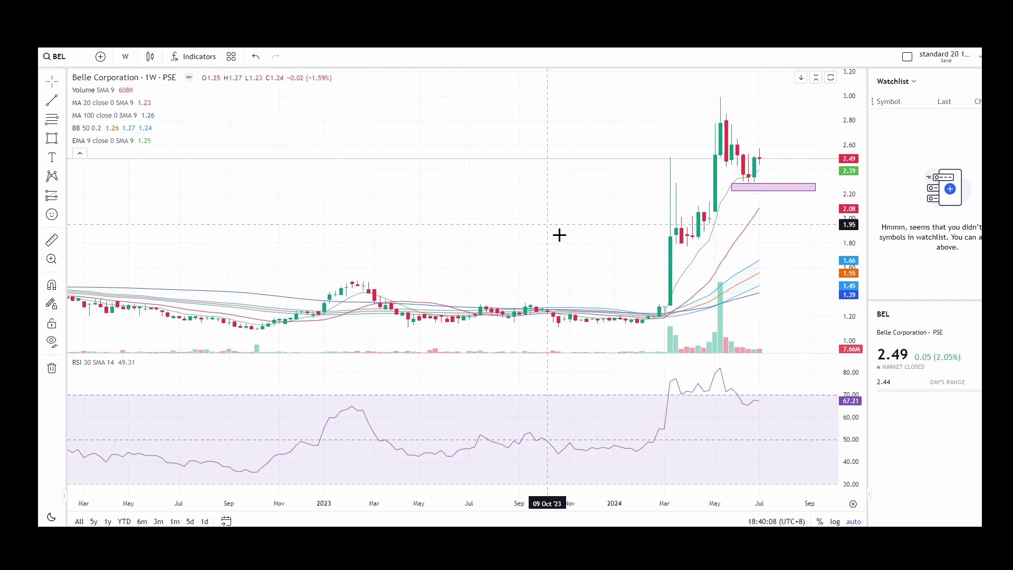
Step: Return to daily bars, zoom out to show future dates, and select the pink rectangle
left_click(127, 60)
left_click(136, 305)
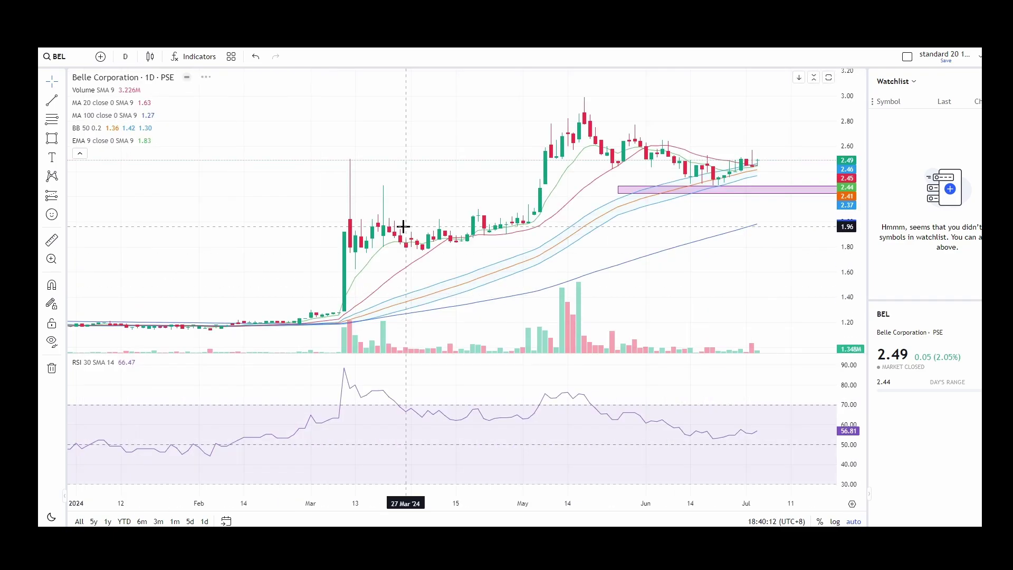
scroll(407, 222, "down", 2)
scroll(454, 174, "down", 2)
left_click_drag(466, 166, 252, 160)
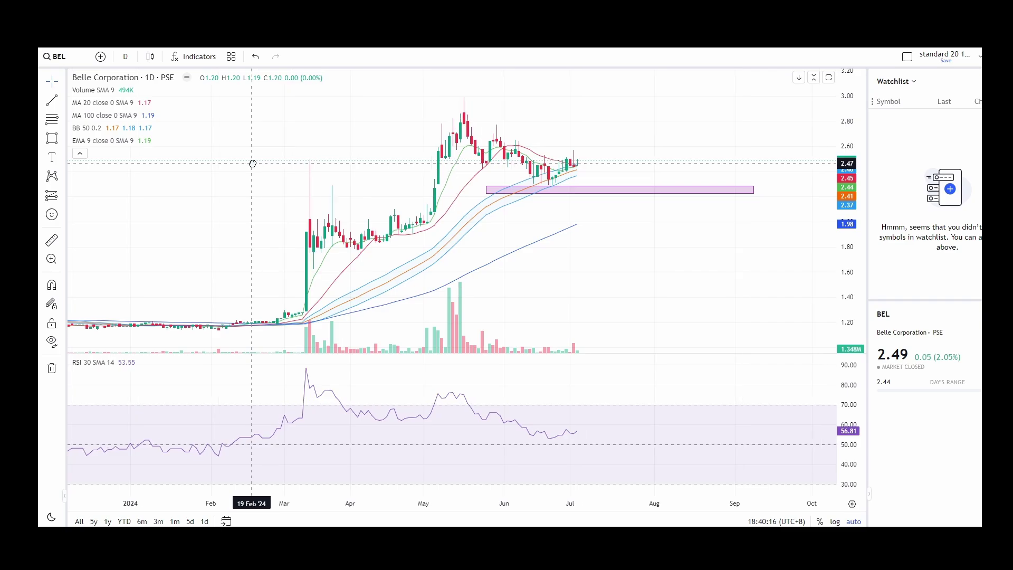
left_click(748, 186)
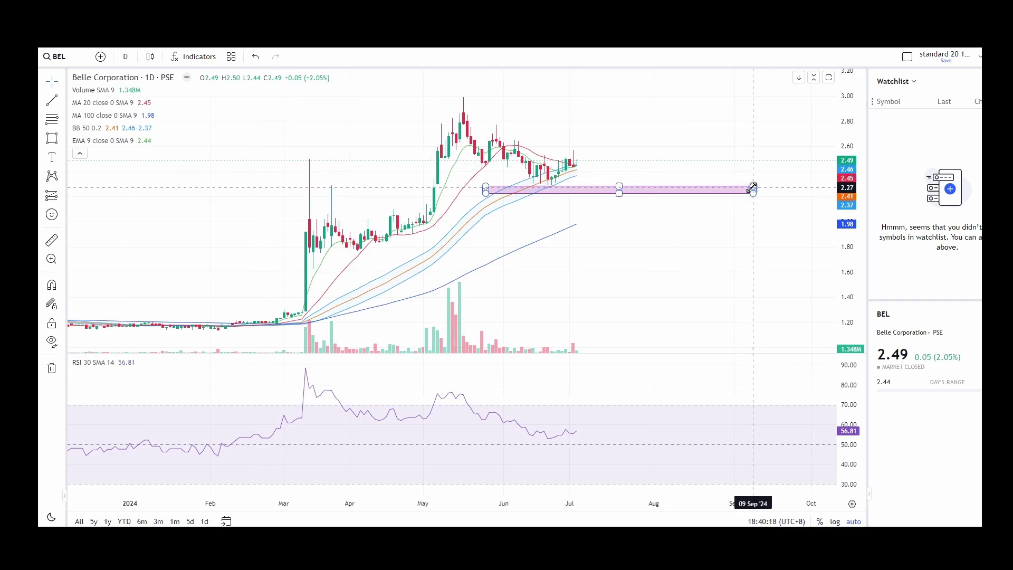
Step: Extend the pink 2.41–2.44 rectangle's right edge slightly into September, then zoom to review
left_click_drag(749, 185, 752, 191)
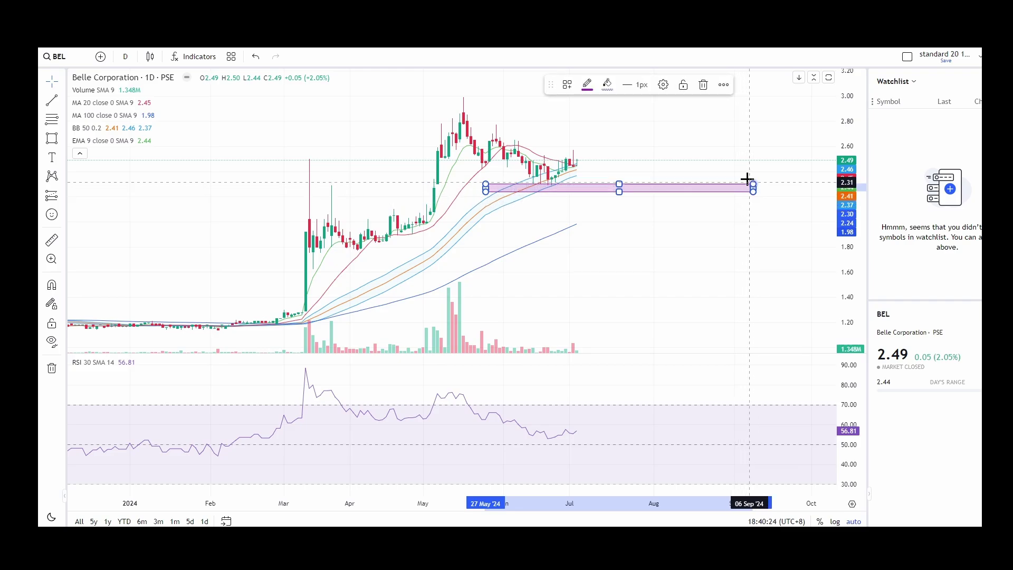
left_click(681, 165)
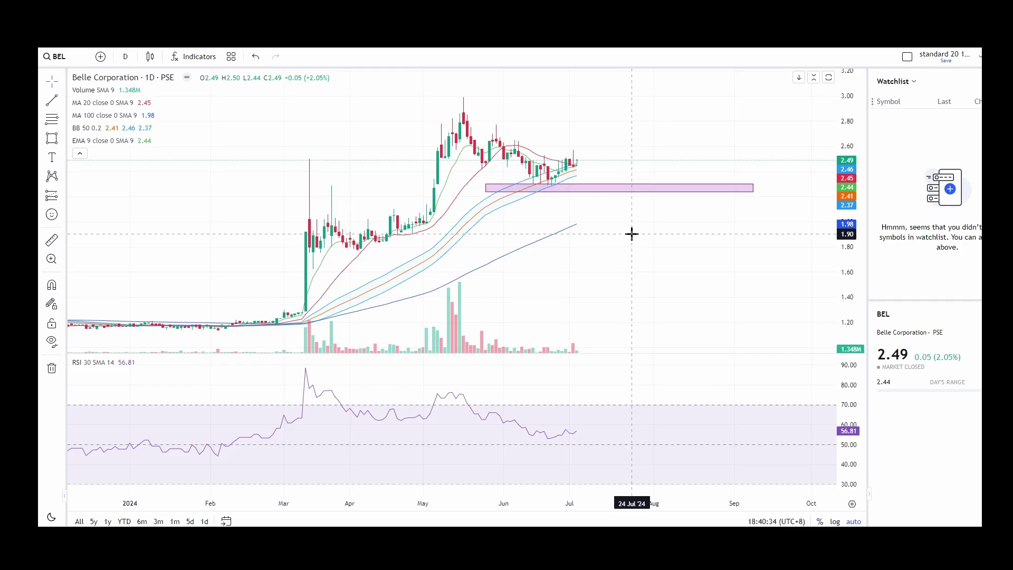
scroll(632, 234, "down", 1)
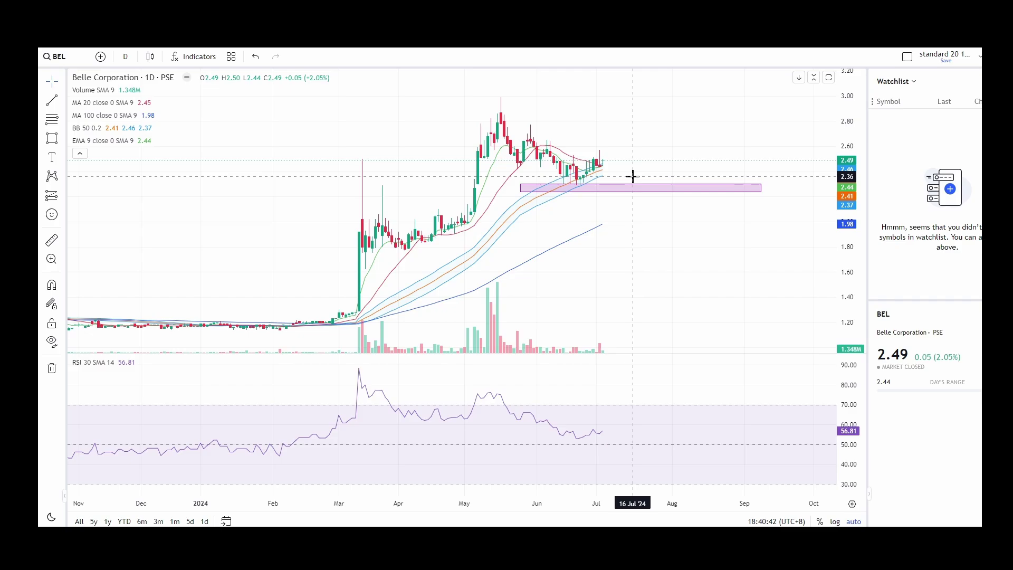
scroll(635, 177, "down", 1)
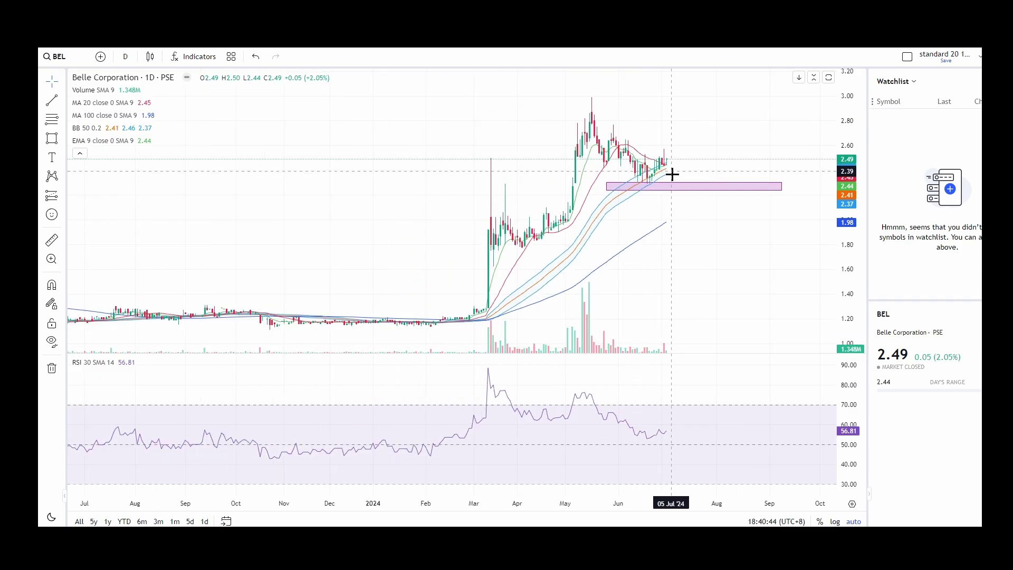
scroll(670, 179, "up", 1)
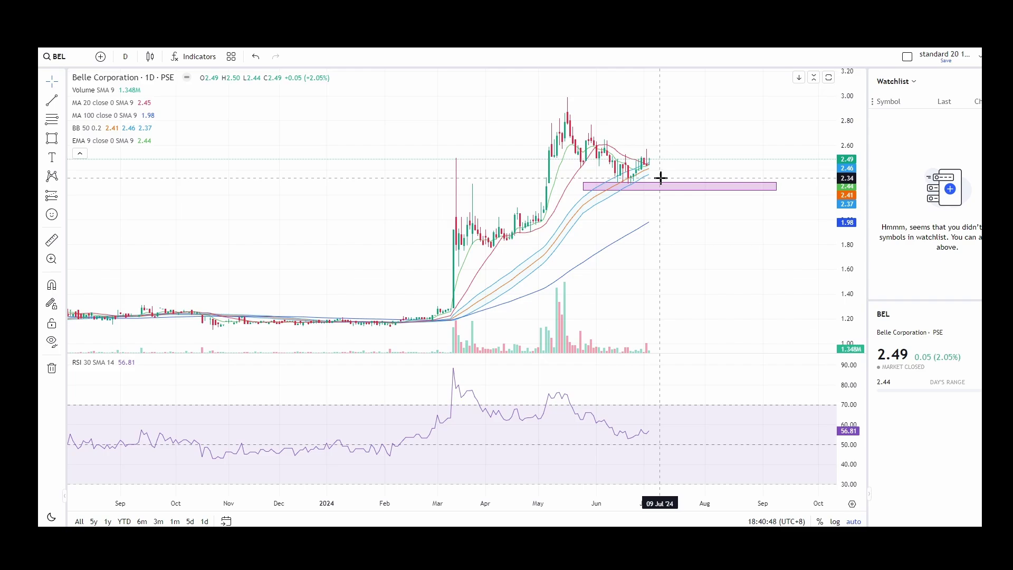
scroll(659, 178, "up", 1)
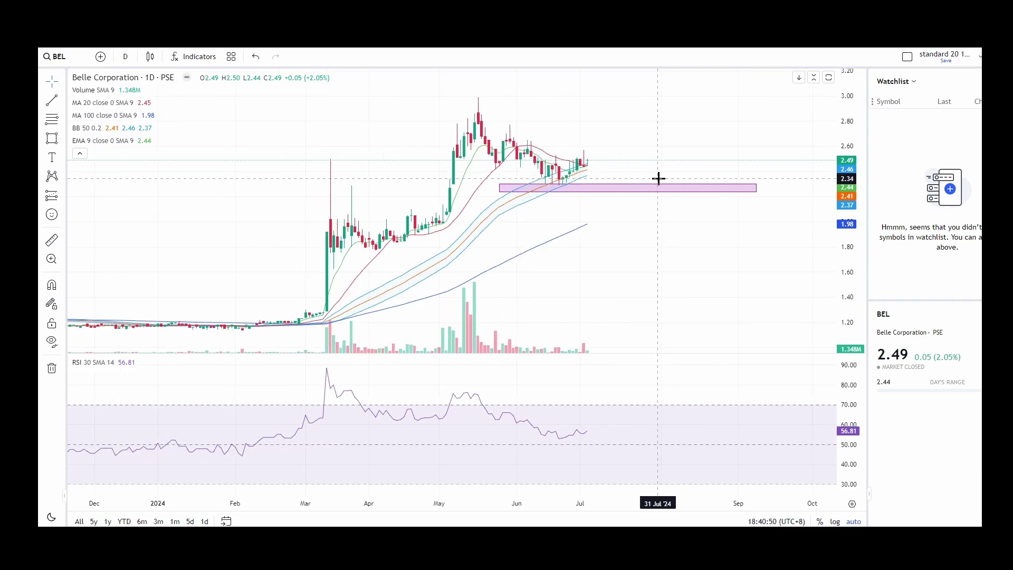
Step: Switch the chart from D to the 1-week interval, showing history back to 2021 with the pink rectangle visible
left_click(124, 61)
left_click(136, 323)
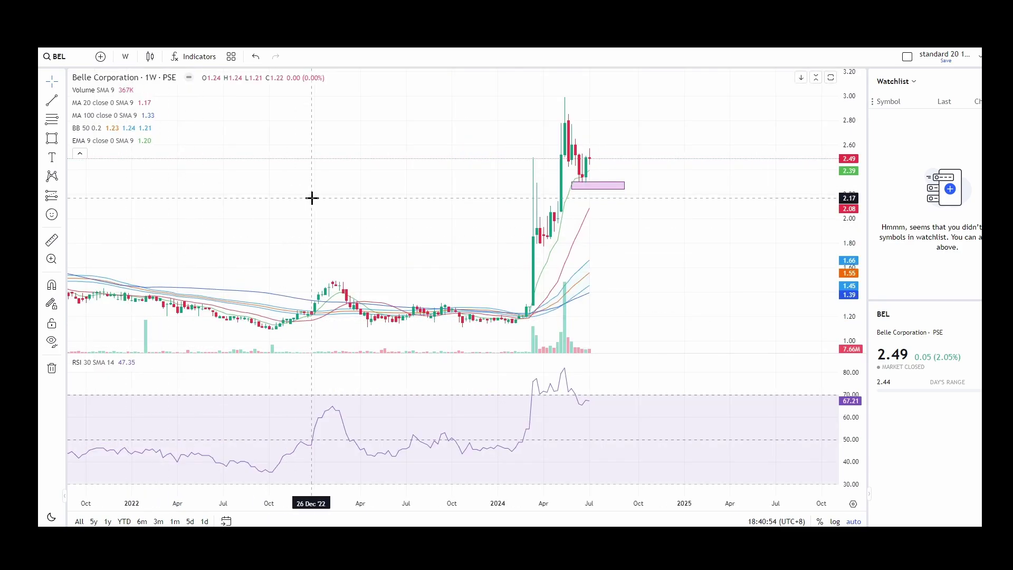
scroll(312, 198, "up", 2)
scroll(321, 237, "up", 2)
left_click_drag(321, 237, 630, 232)
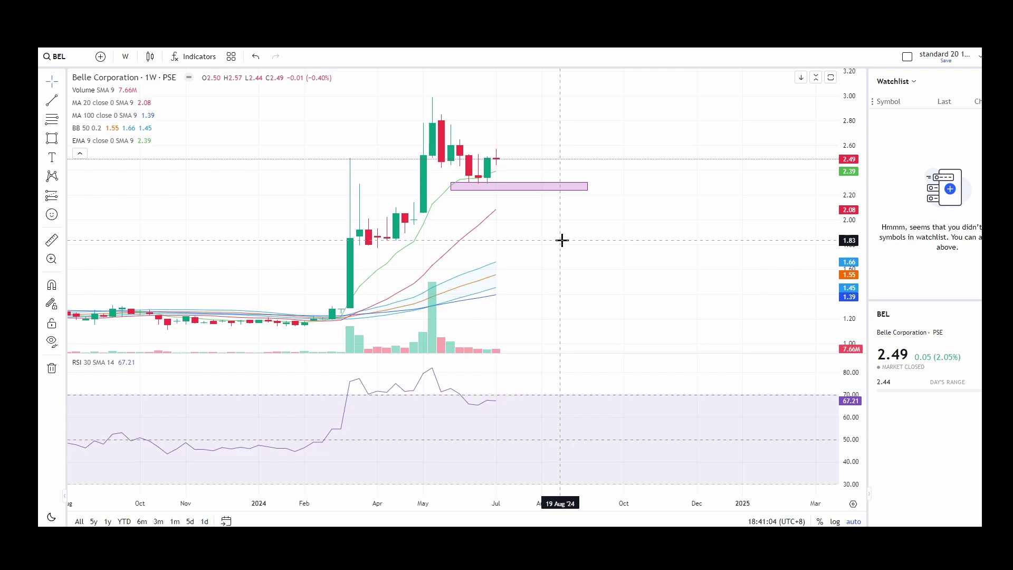
scroll(562, 240, "down", 2)
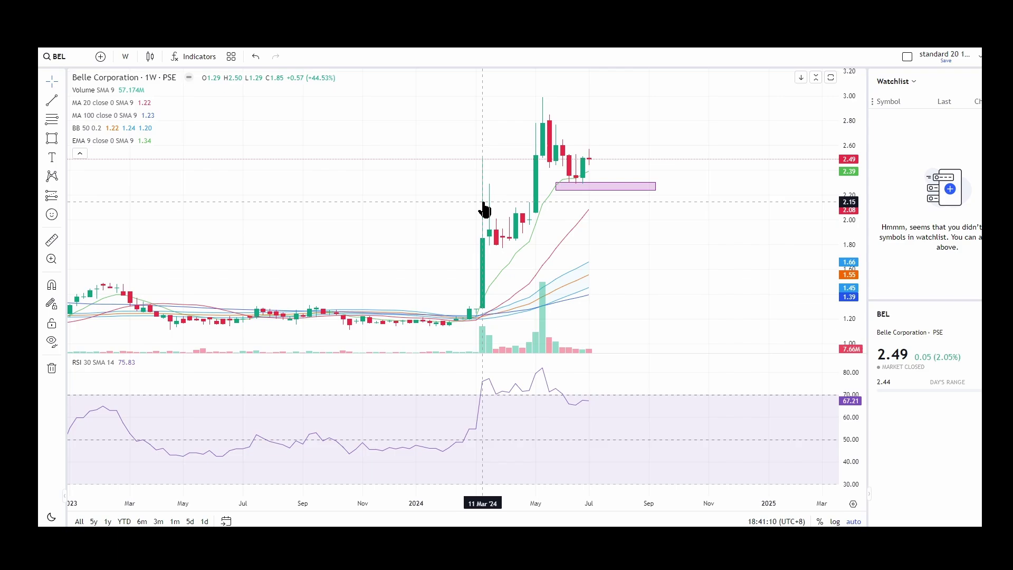
scroll(483, 205, "down", 4)
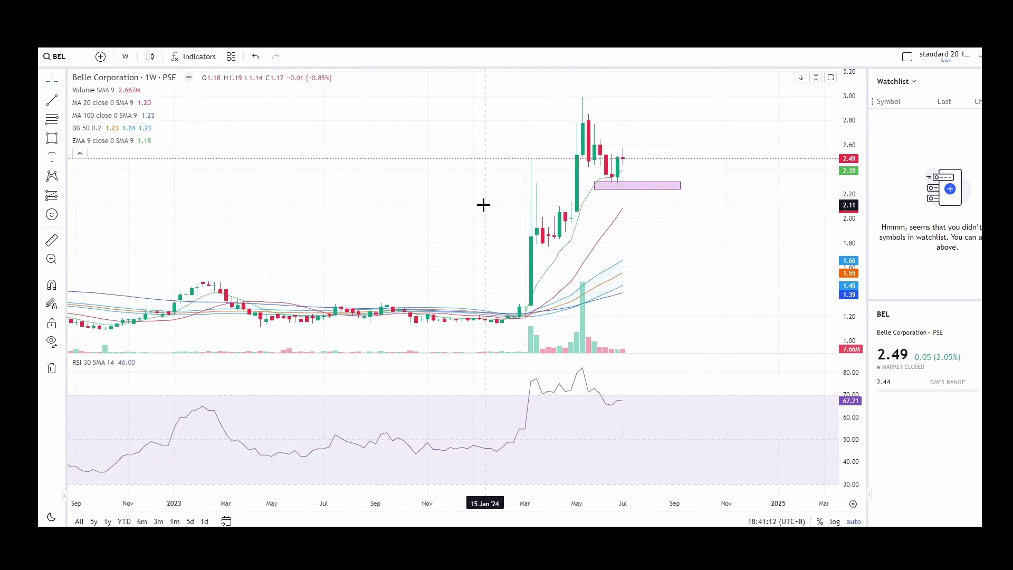
scroll(454, 208, "down", 4)
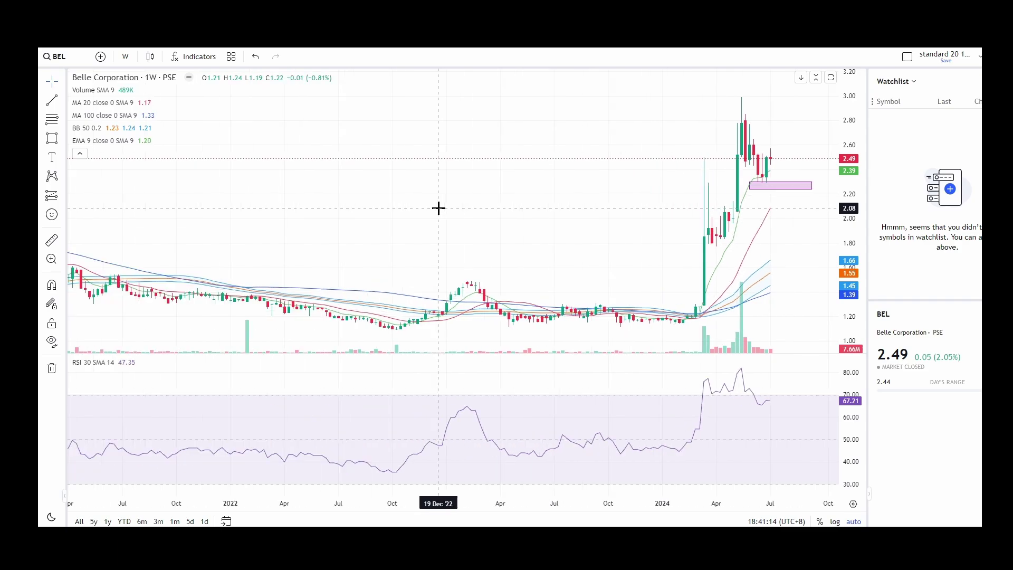